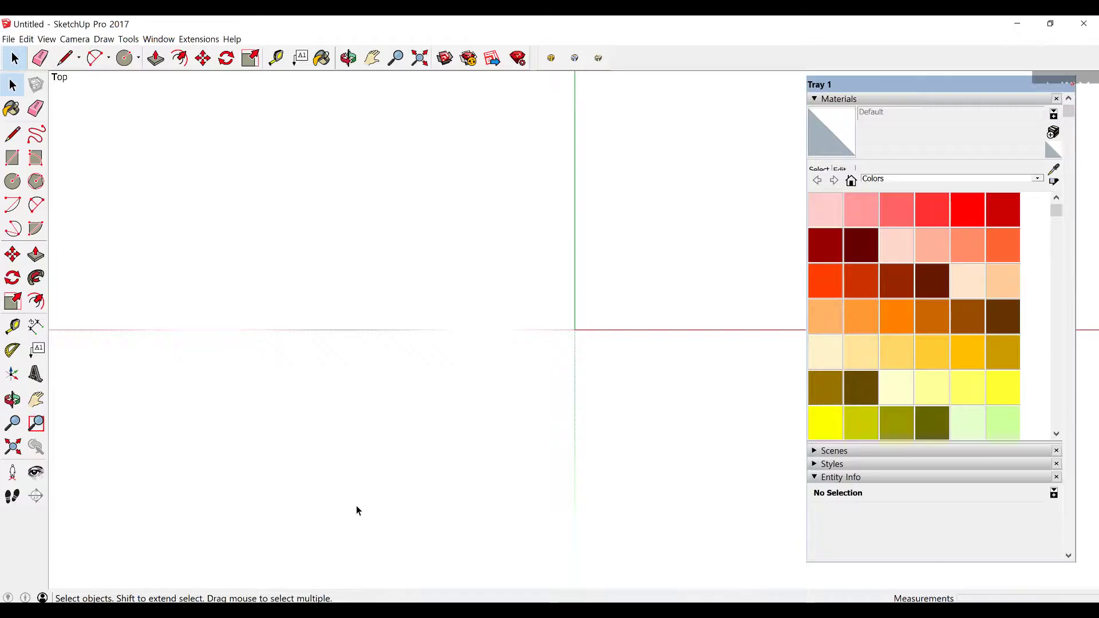
Step: Try opening 스텐드에어컨.skp, dismiss the version 20.0.363 warning, and close Tray 1
click(8, 39)
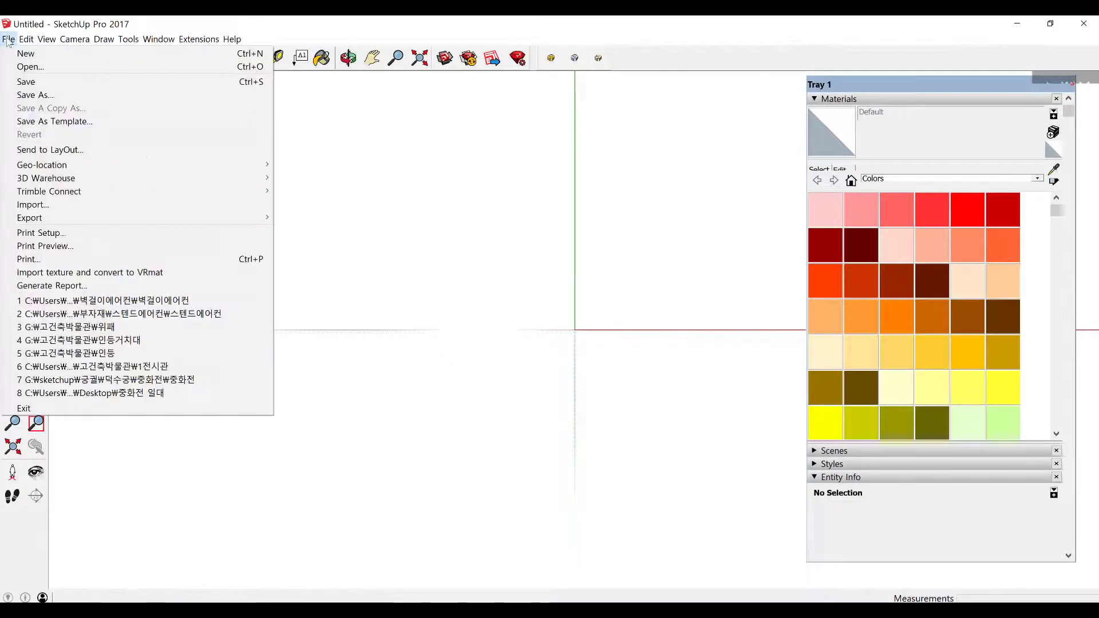
click(23, 64)
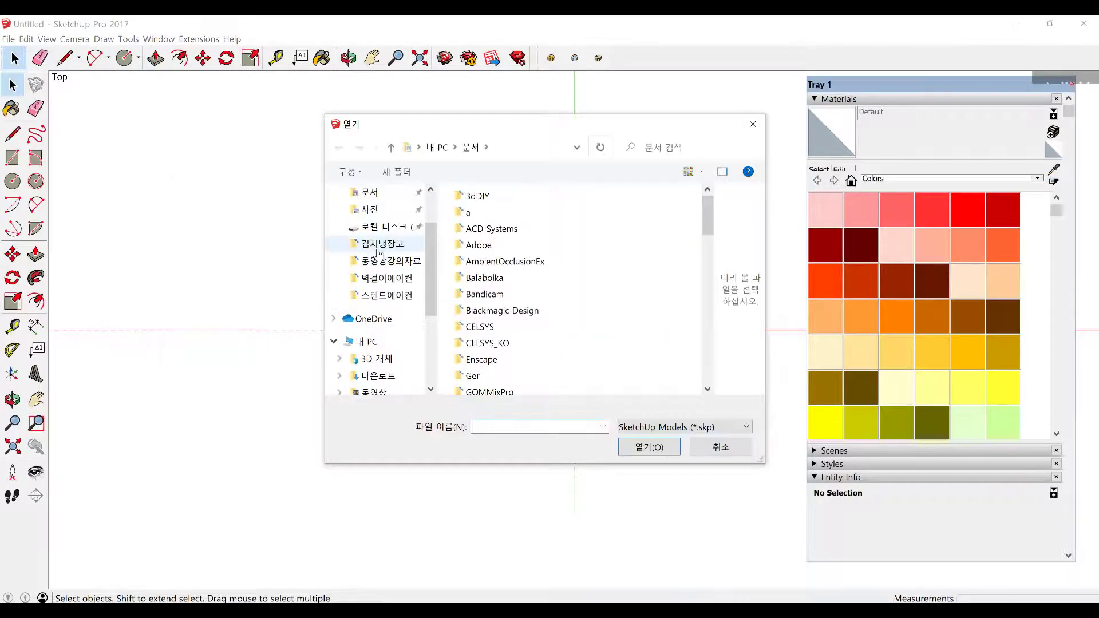
click(391, 299)
click(488, 229)
click(629, 451)
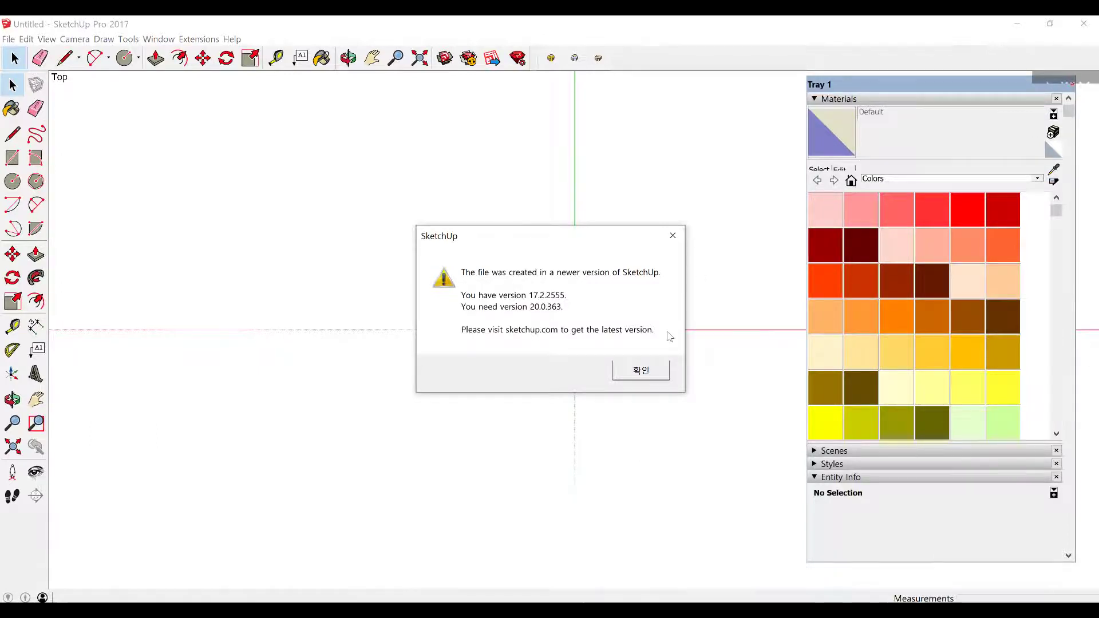
click(641, 370)
click(1068, 84)
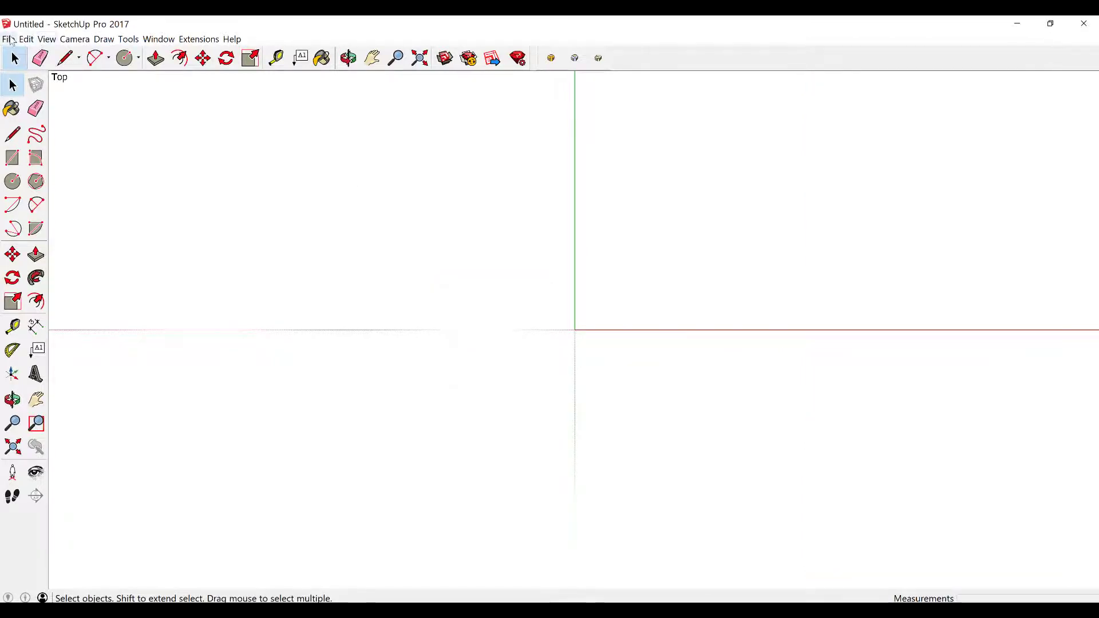
click(8, 39)
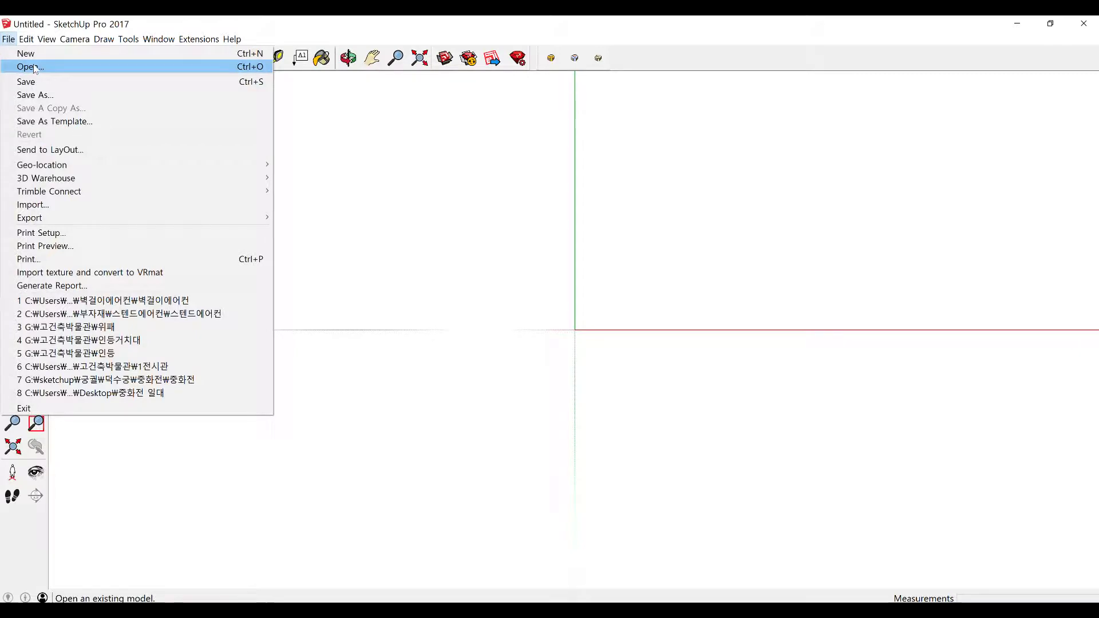
click(36, 67)
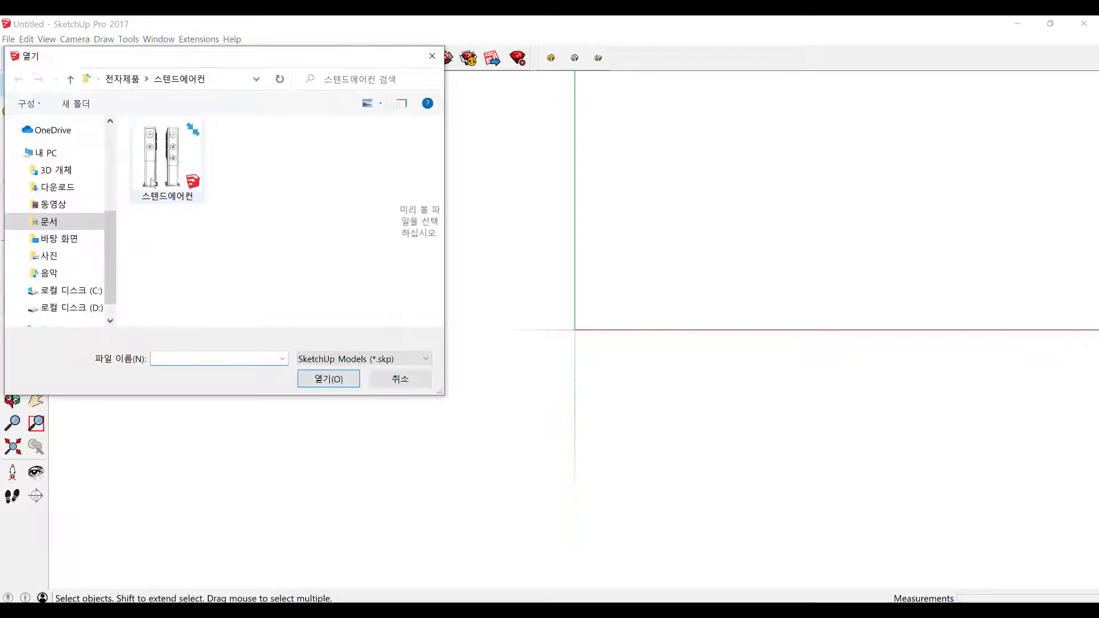
click(178, 171)
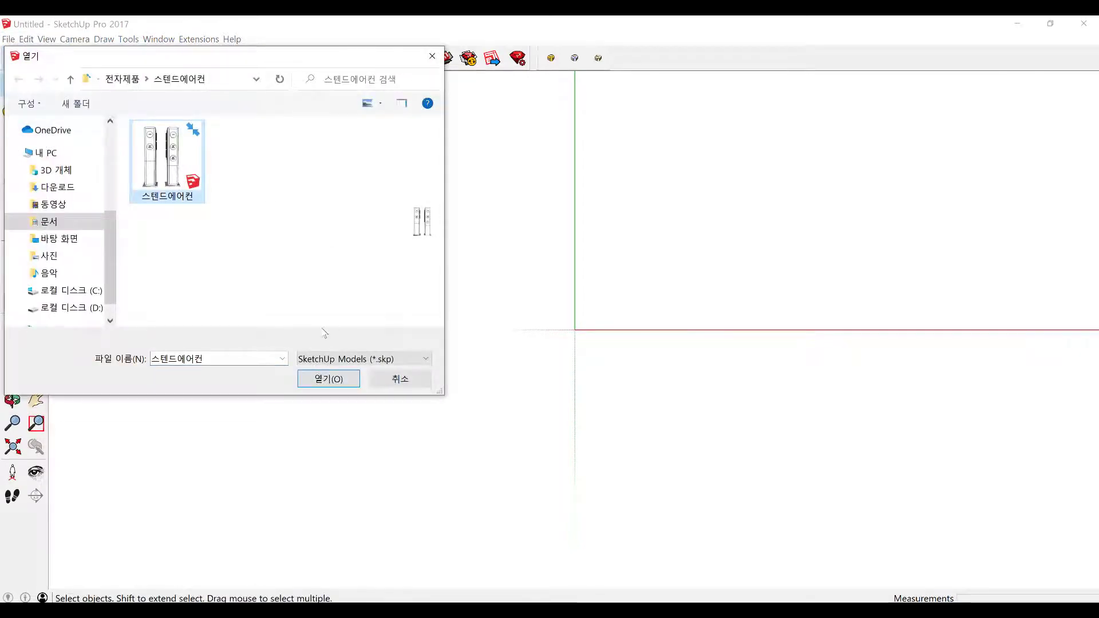
click(337, 380)
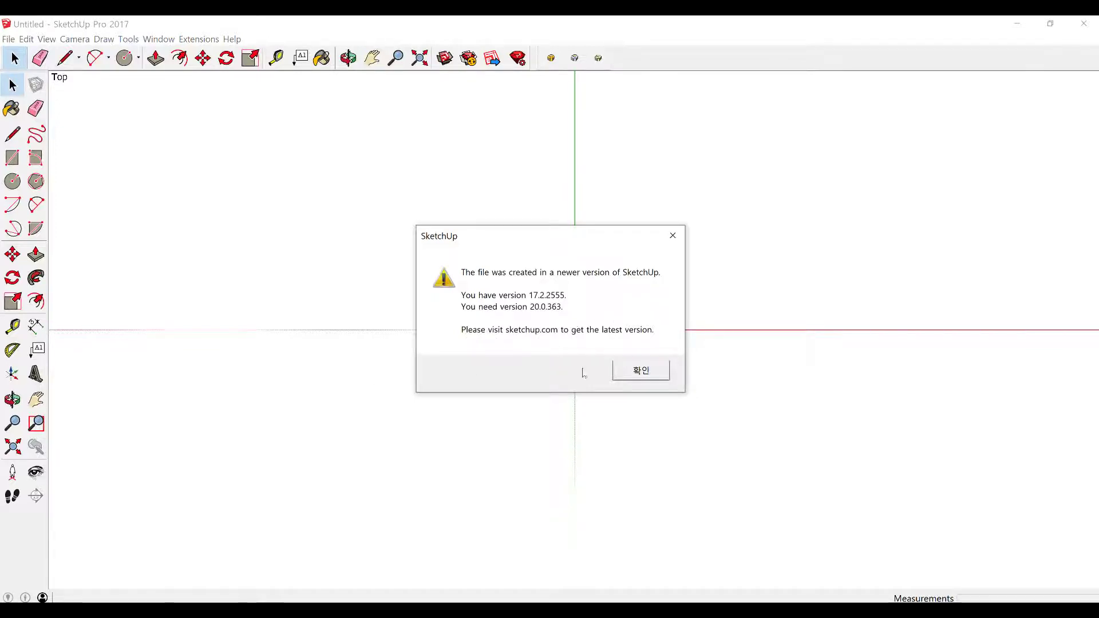
click(638, 373)
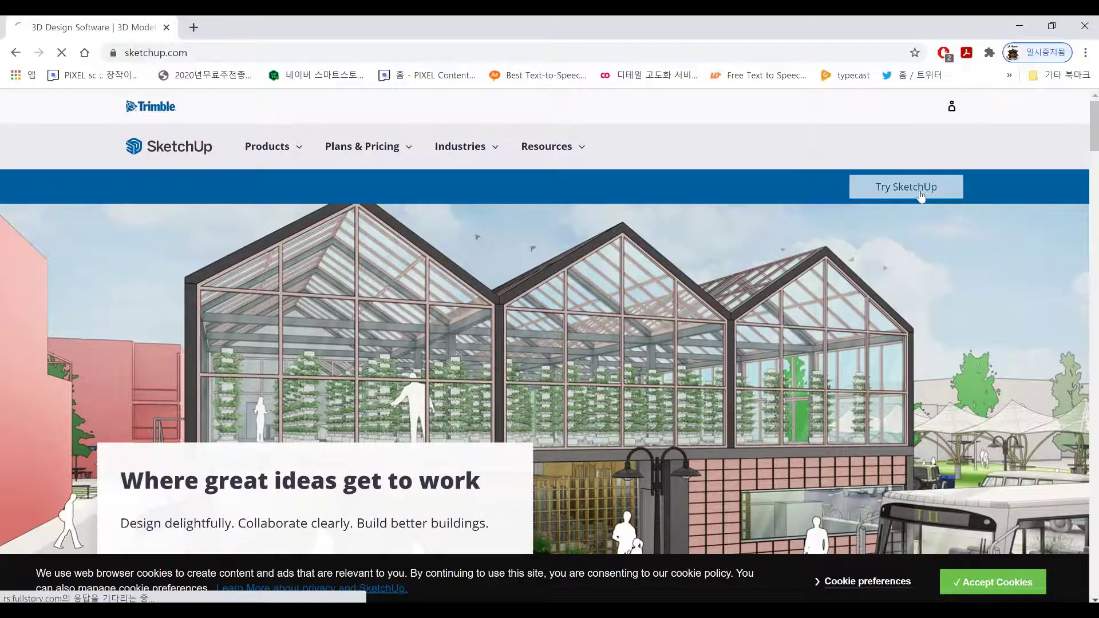
Step: Launch the Free web version of SketchUp offered for personal projects
click(921, 197)
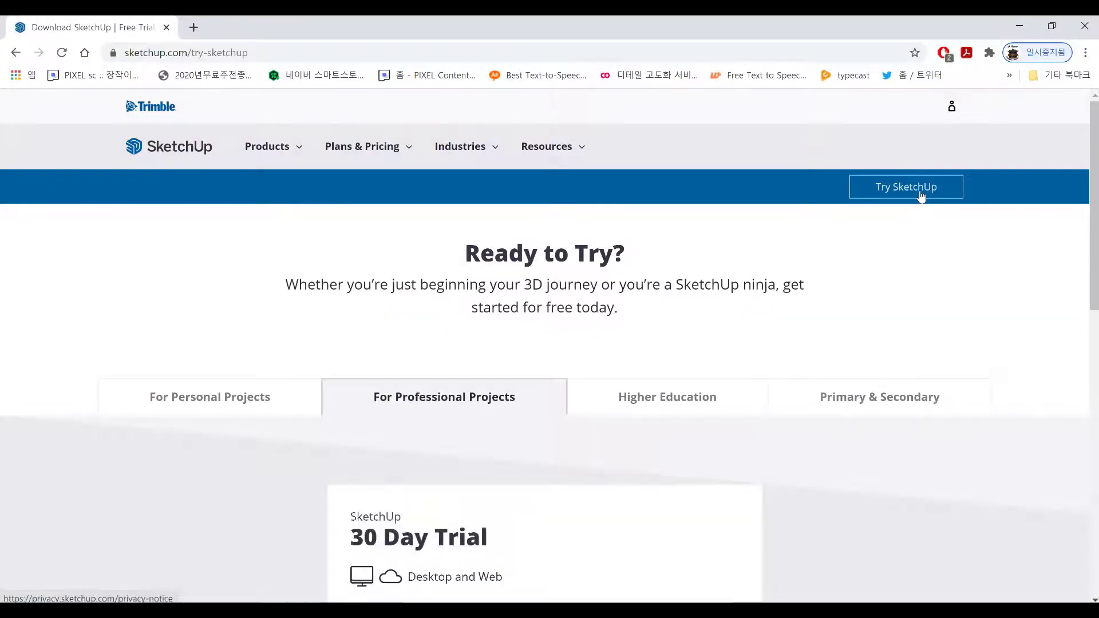
click(167, 403)
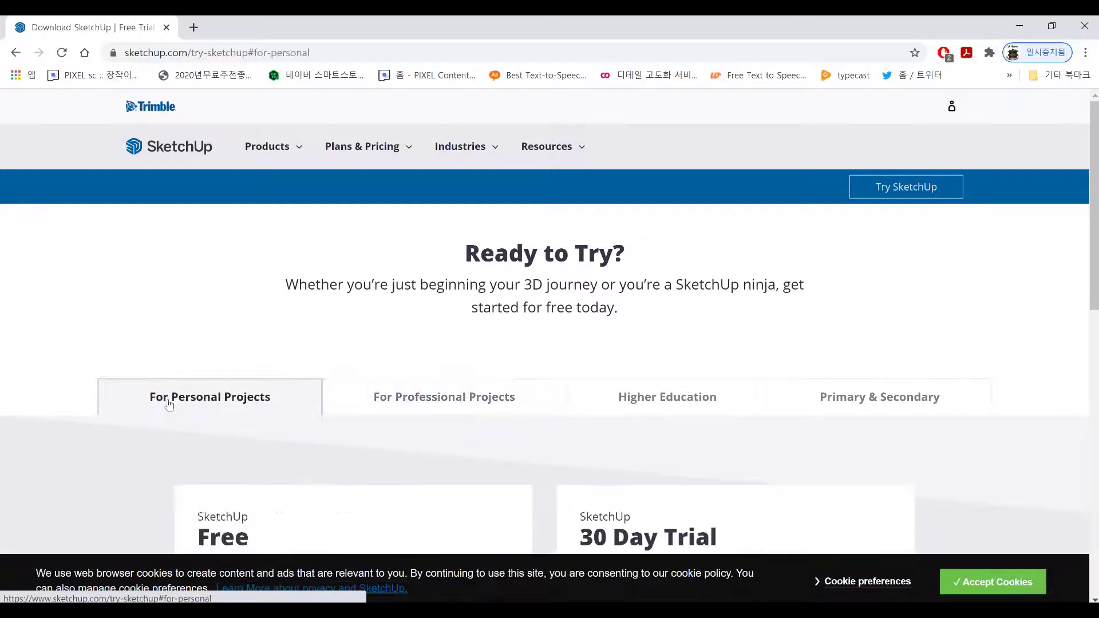
scroll(227, 359, down, 3)
scroll(228, 359, down, 2)
scroll(228, 359, down, 2)
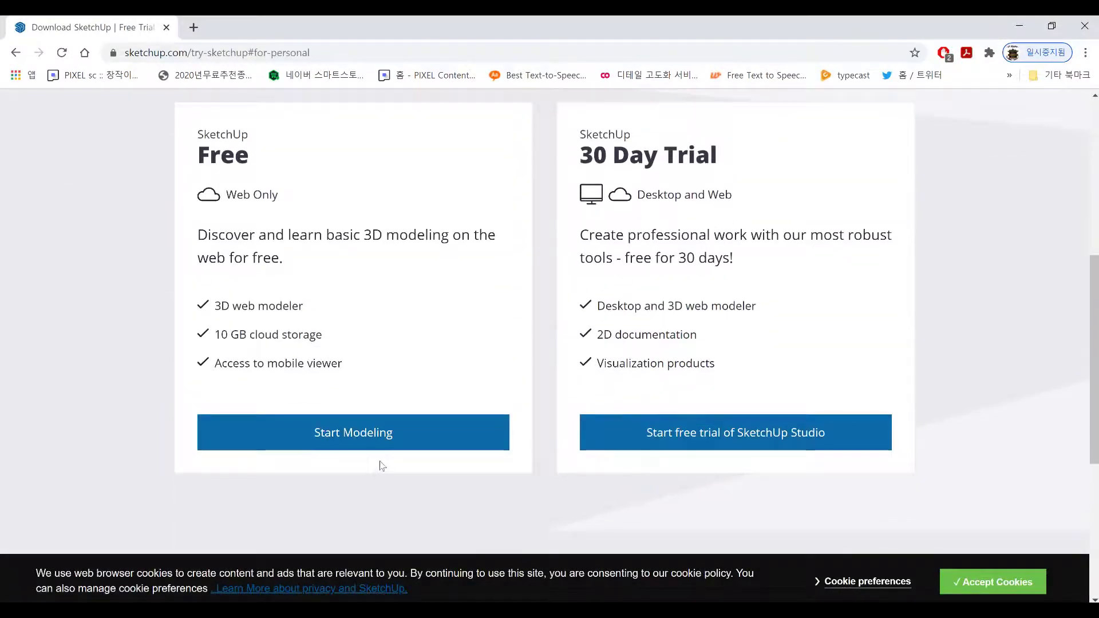
click(361, 441)
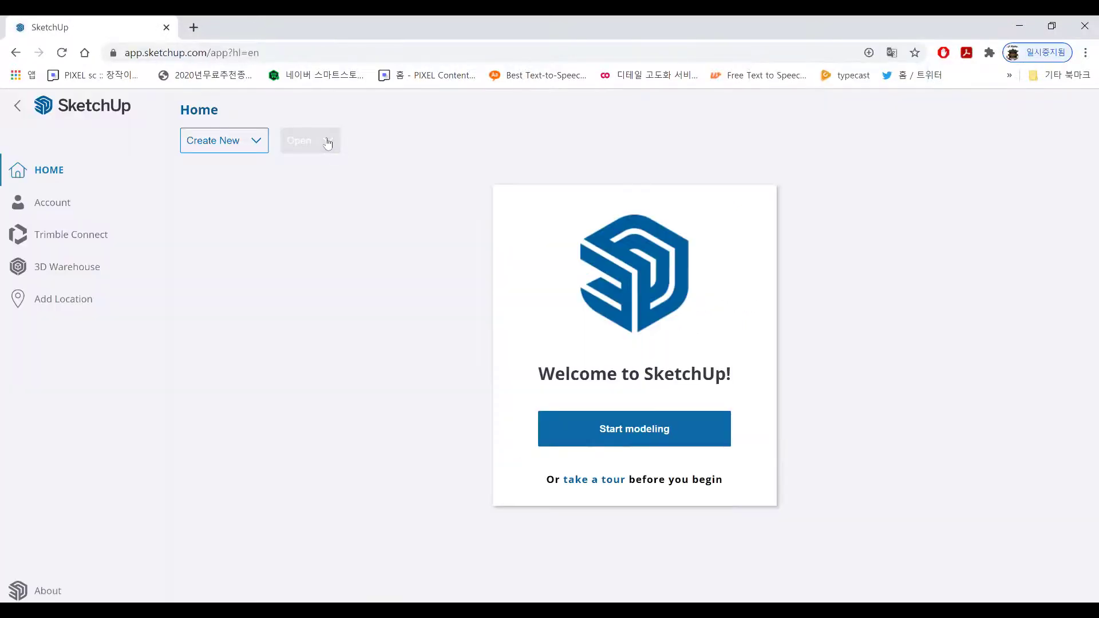
Step: Load 스텐드에어컨.skp from this computer into SketchUp Free
click(324, 142)
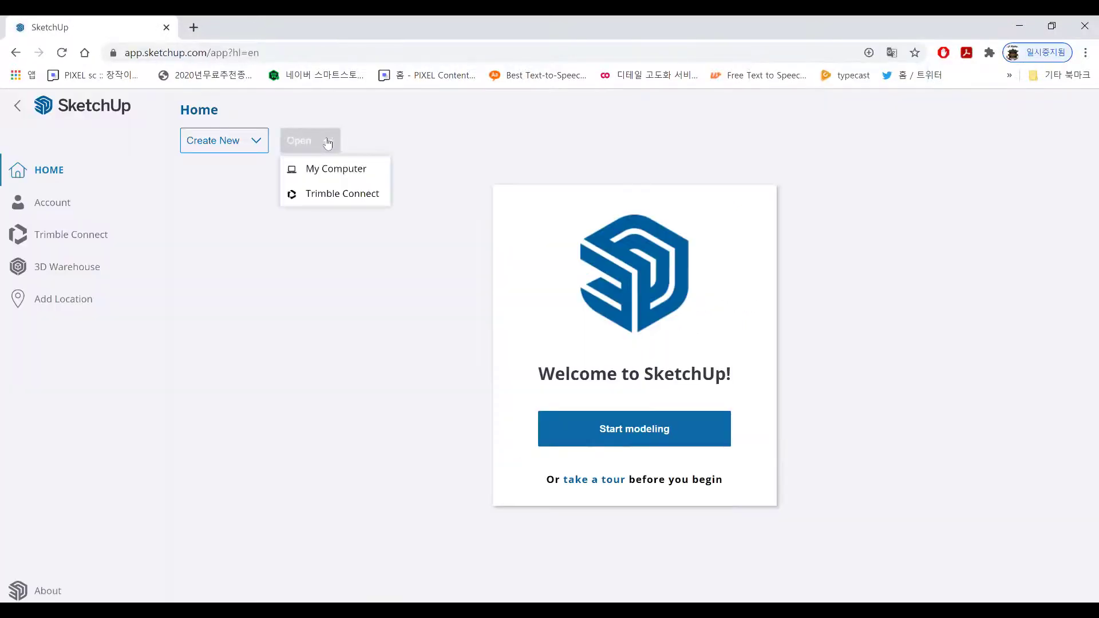
click(320, 175)
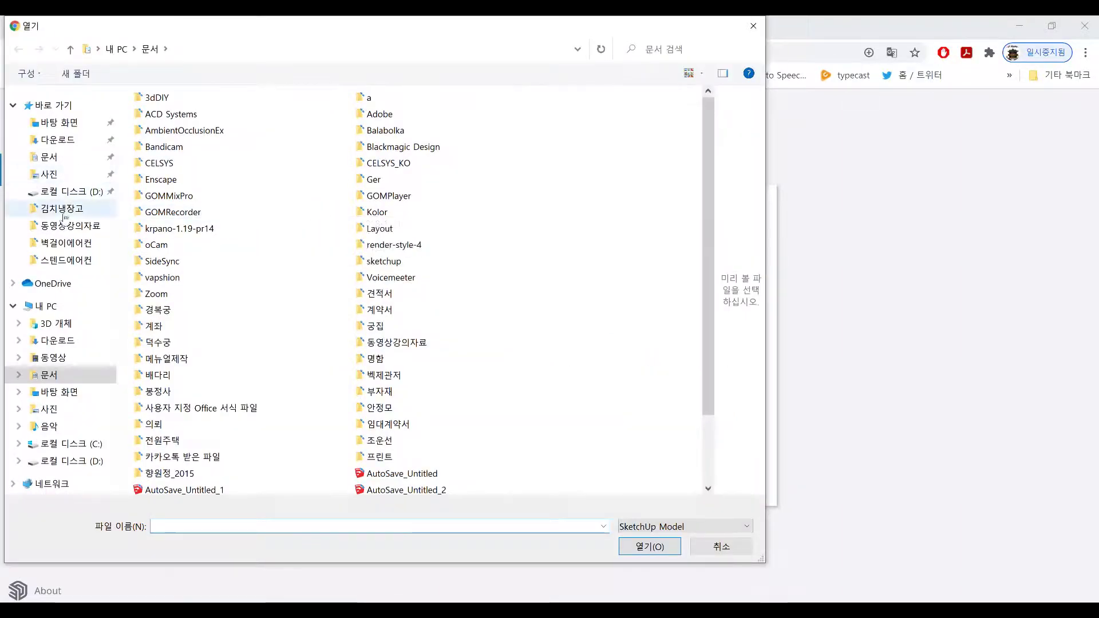
click(68, 261)
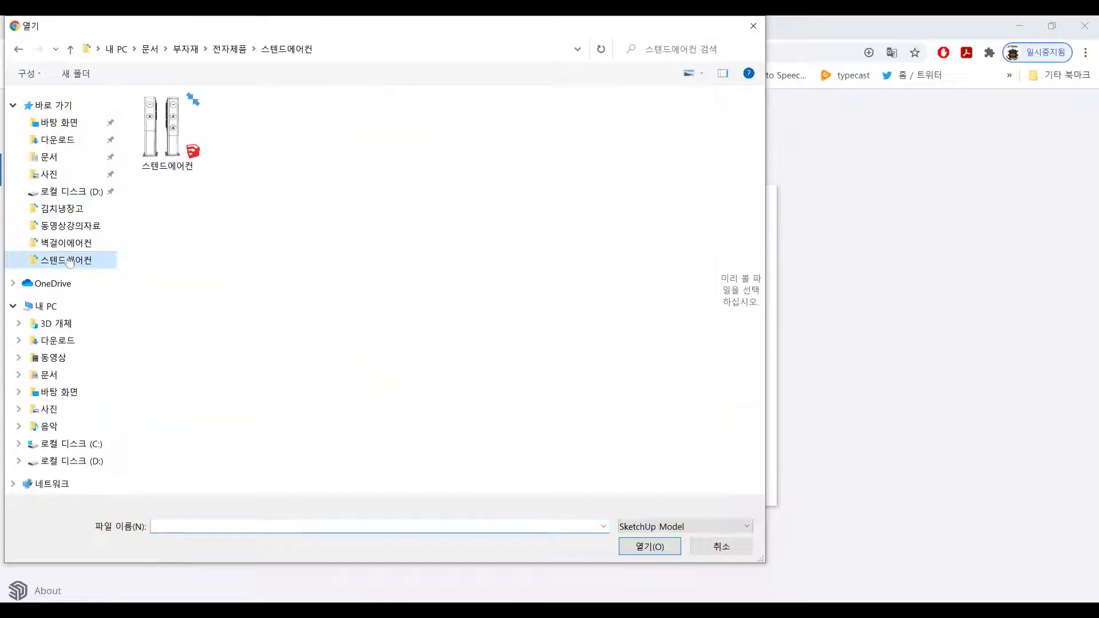
click(167, 132)
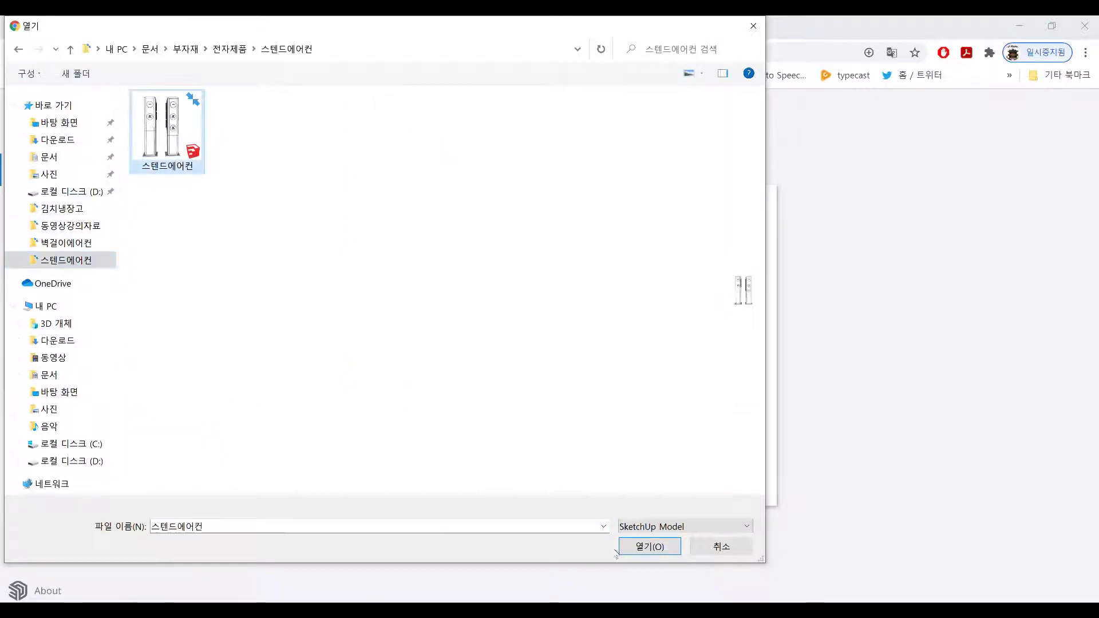
click(652, 546)
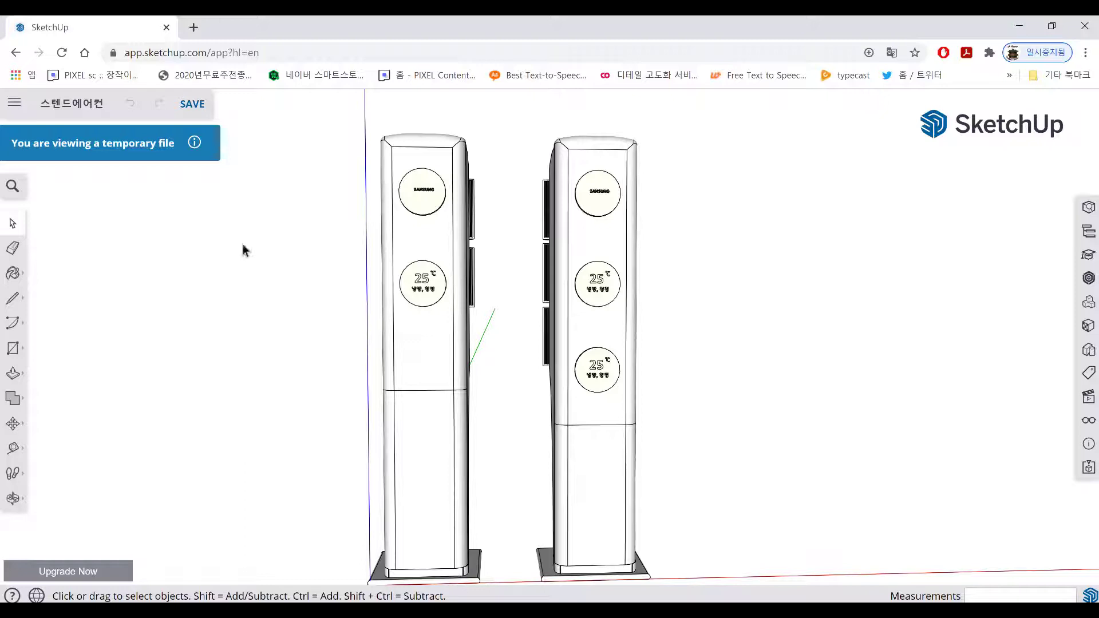
Step: Save the model as 'aircon' in the Projects > SketchUp folder
click(199, 106)
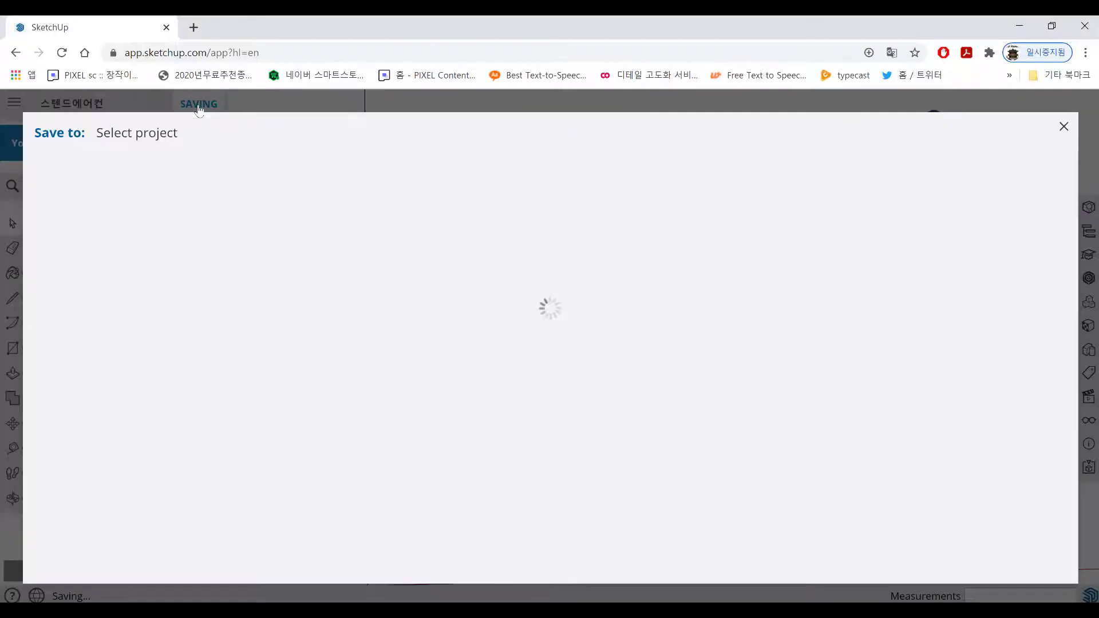
click(127, 237)
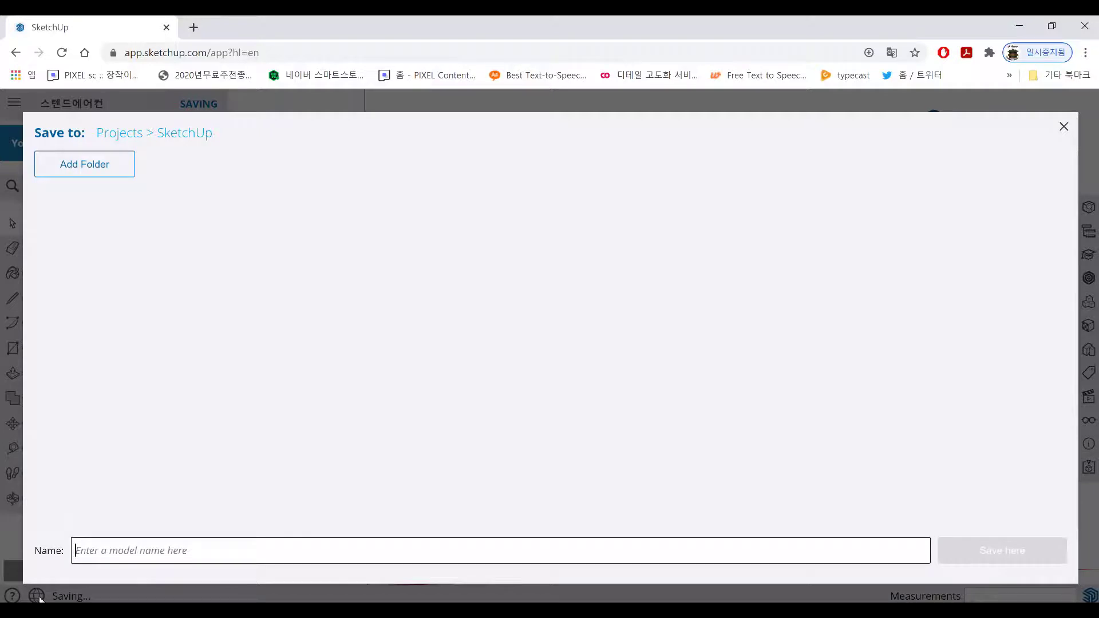
text(aircon)
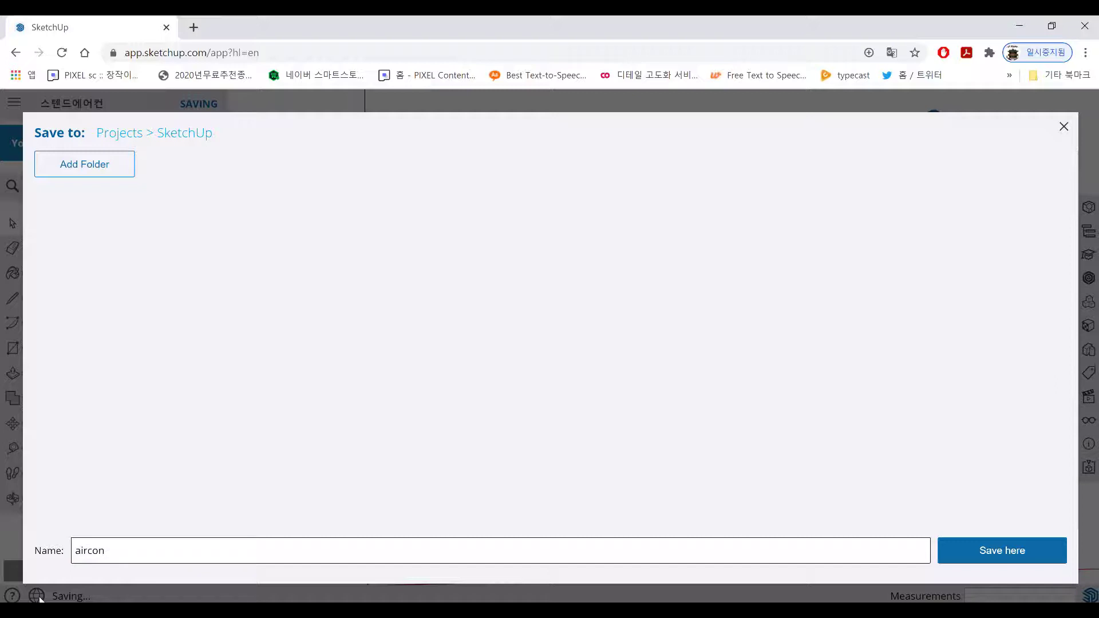
click(1022, 556)
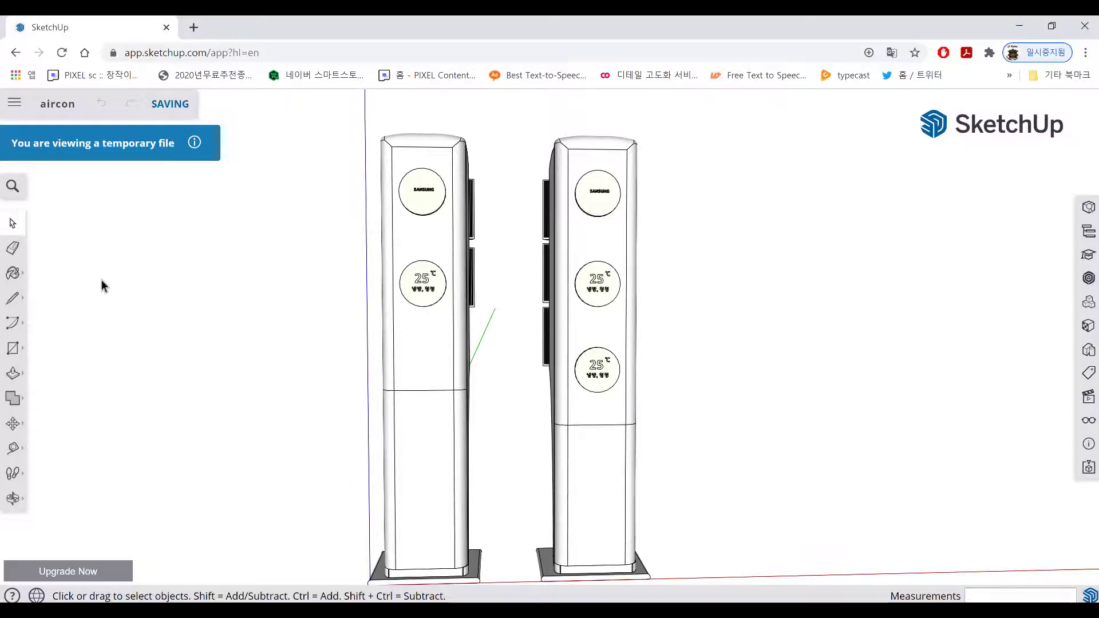
Step: Download aircon as a 2017-version .skp and show it in the 다운로드 folder
click(14, 105)
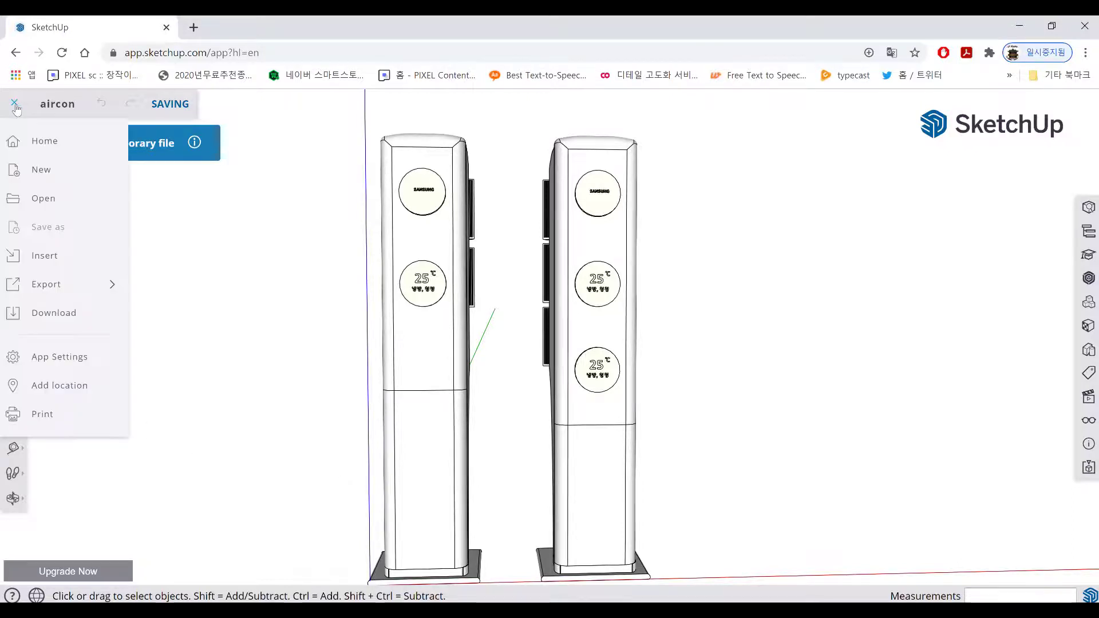
click(44, 325)
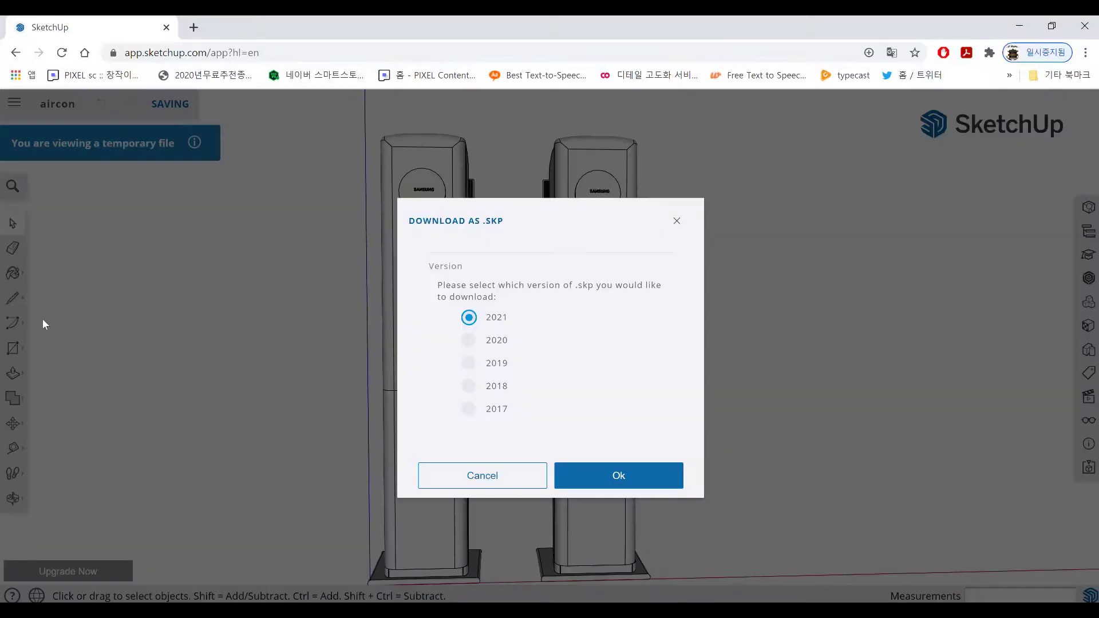
click(468, 409)
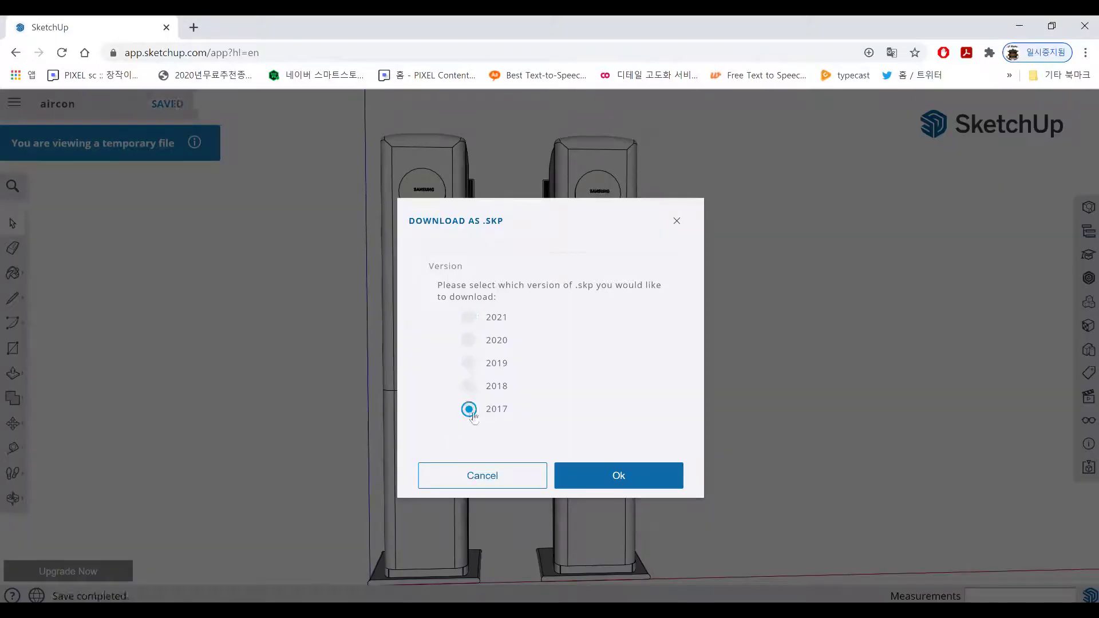
click(616, 479)
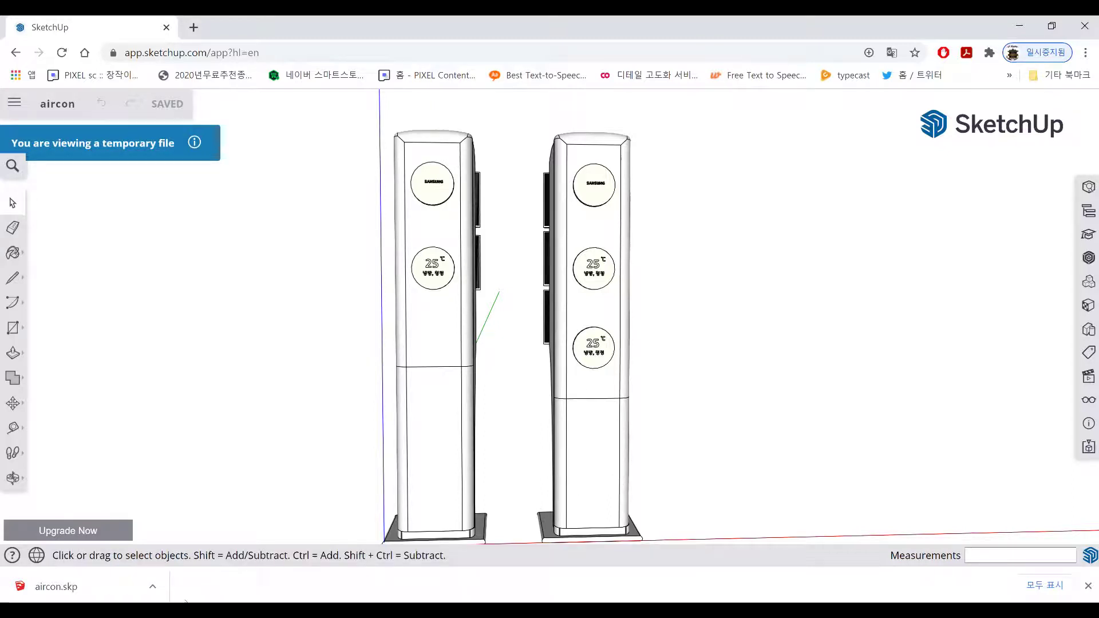
click(152, 586)
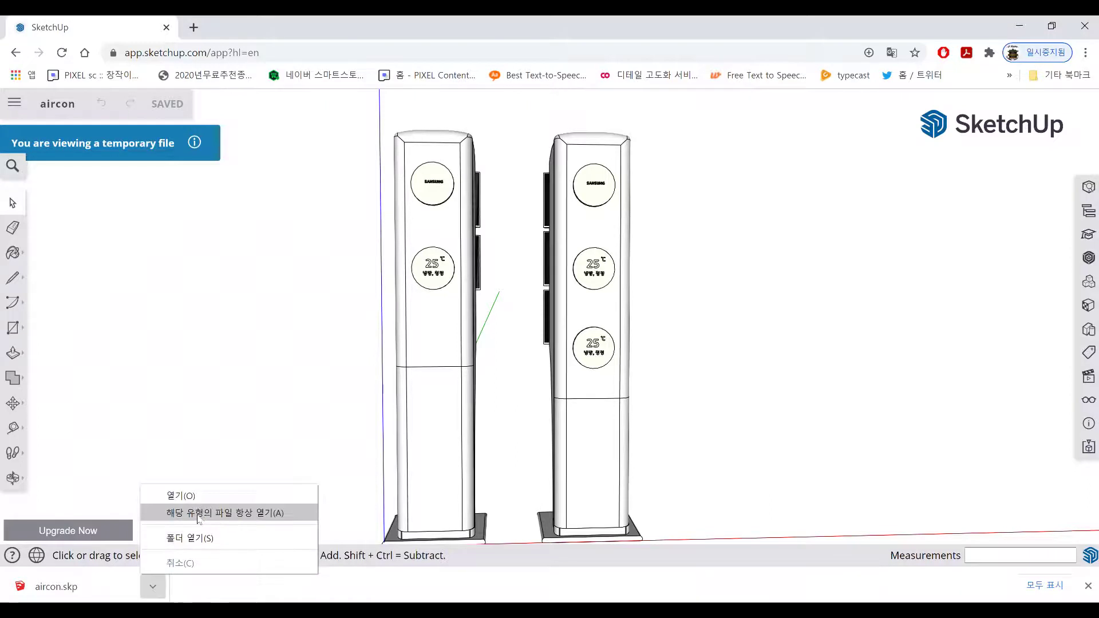
click(193, 539)
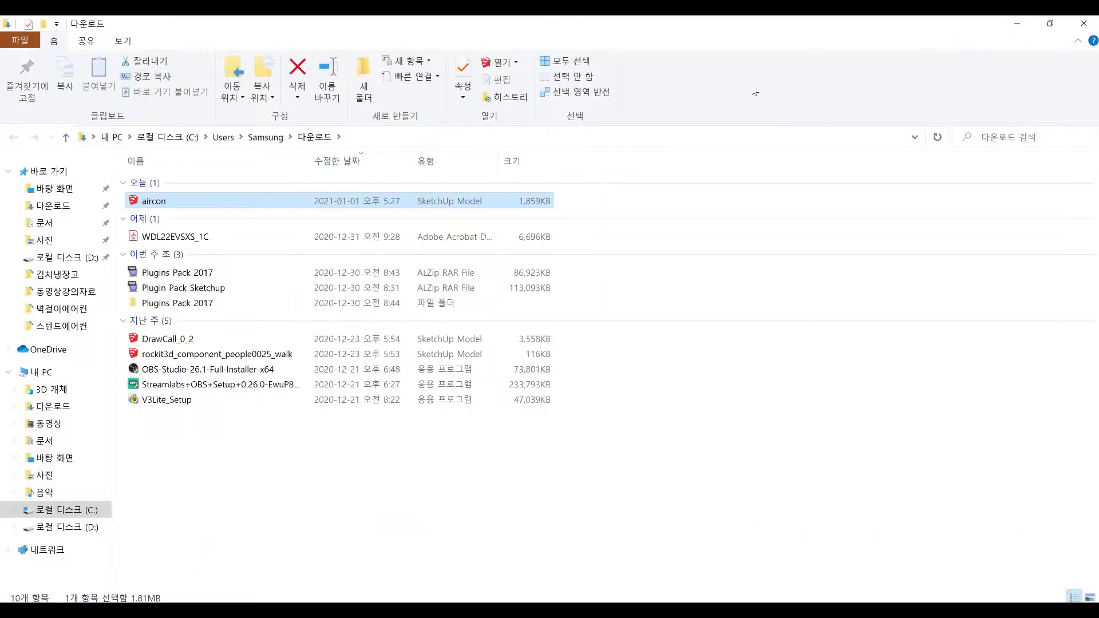
Step: Close the Downloads Explorer window and the ExtensionStore 3.0 window
click(1084, 23)
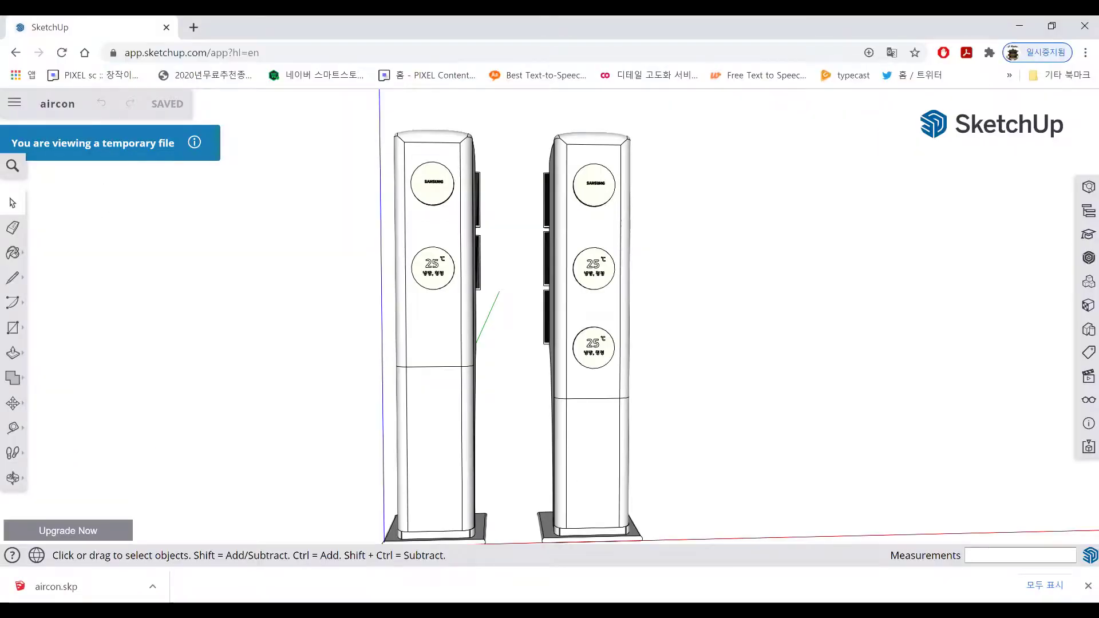
click(245, 41)
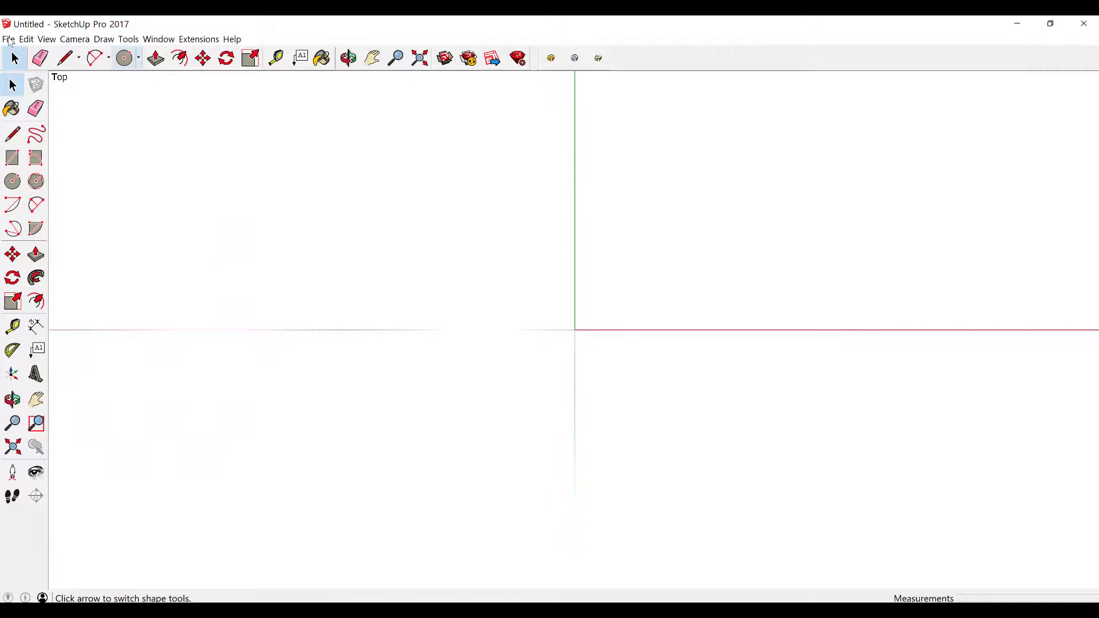
Step: Open aircon.skp from the Downloads folder in SketchUp Pro 2017
click(10, 40)
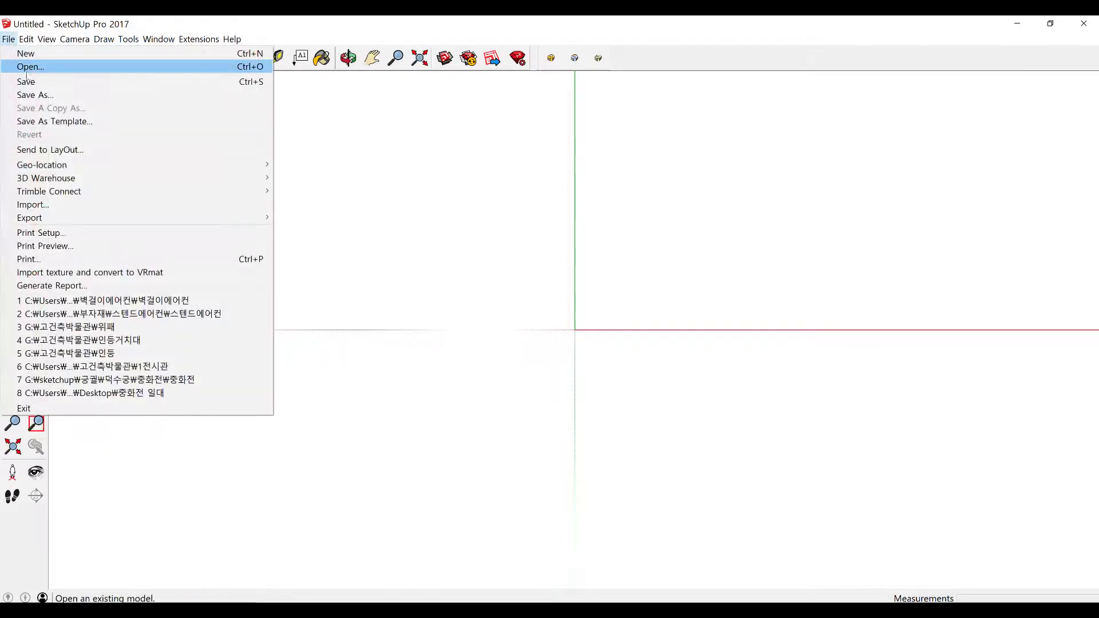
key(Escape)
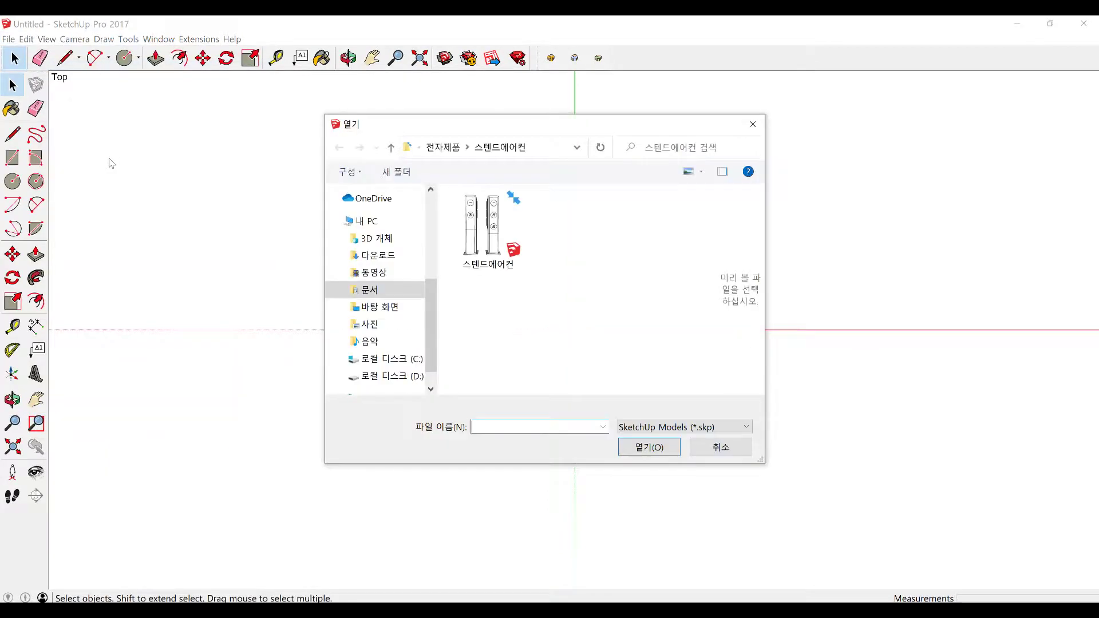
mouse_move(378, 290)
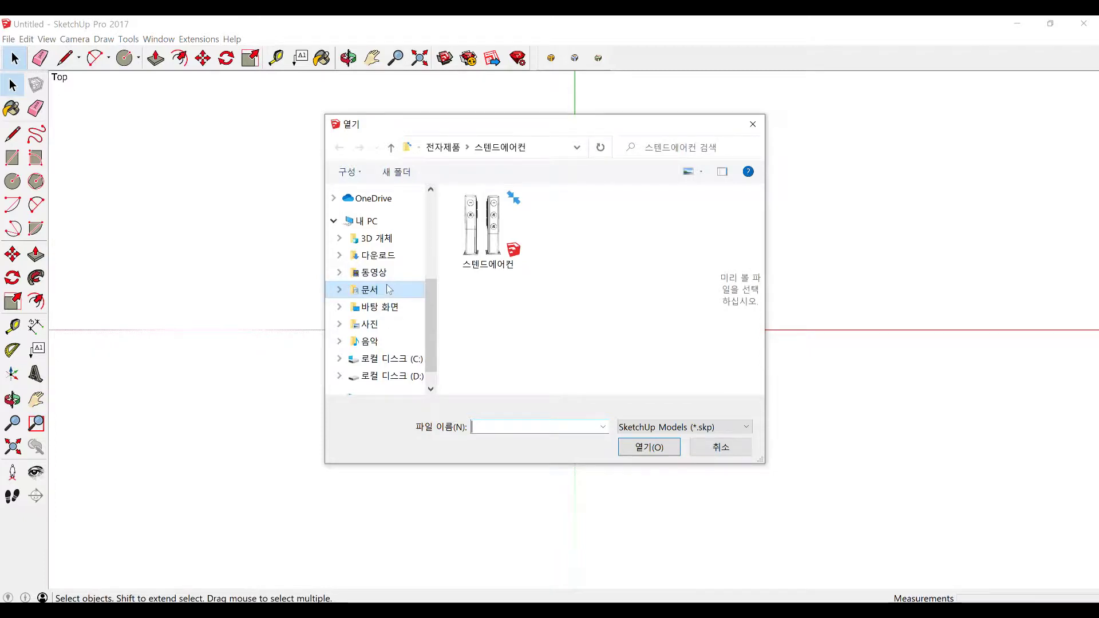
click(382, 272)
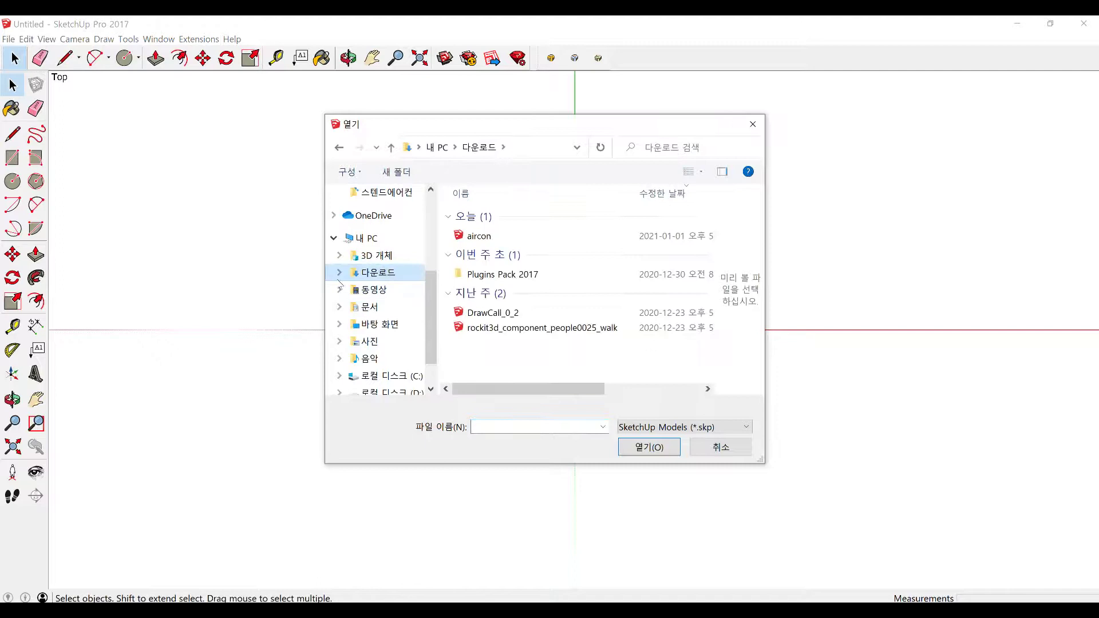
click(477, 237)
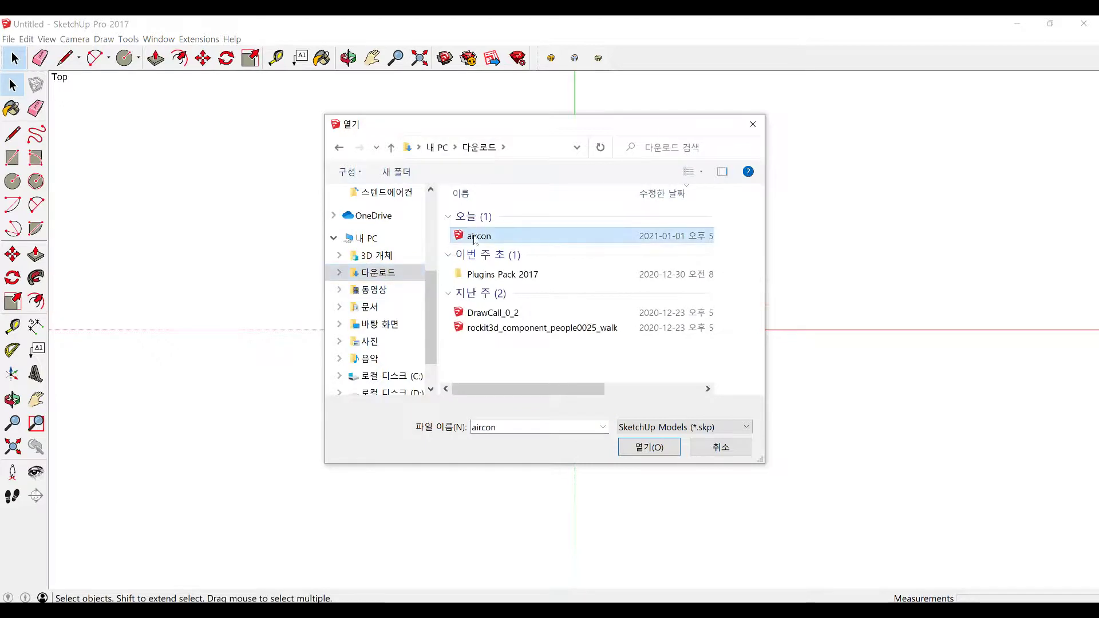
click(650, 447)
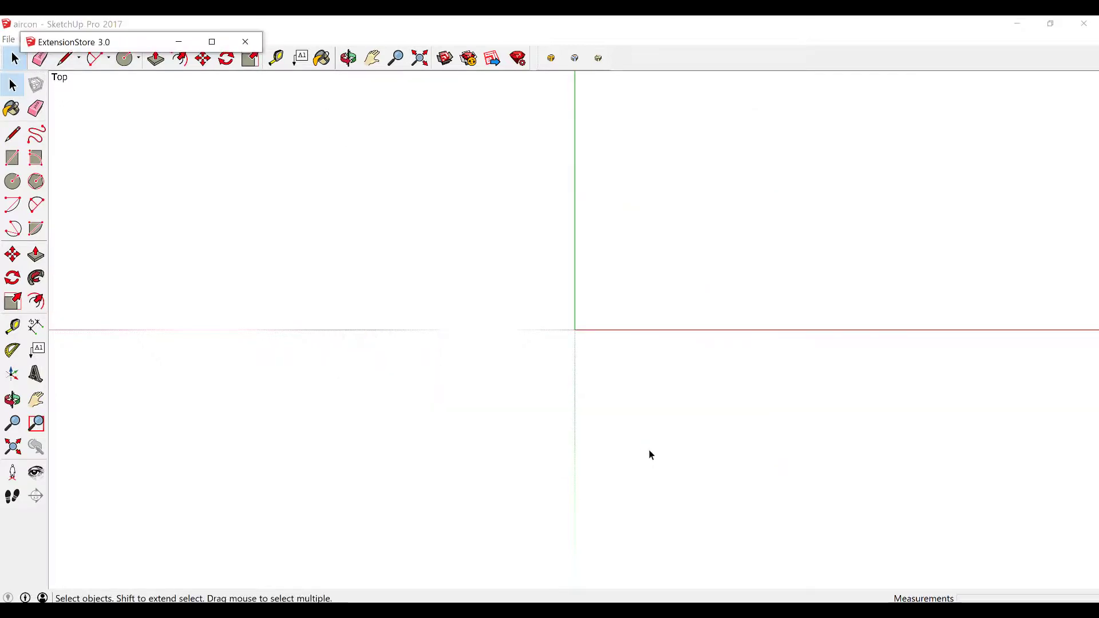
Step: Zoom and orbit until both units' front panels face the camera, then close the extension store
scroll(650, 453, down, 1)
scroll(642, 401, down, 4)
mouse_move(638, 369)
middle_down()
mouse_move(638, 380)
mouse_move(514, 411)
middle_up()
scroll(514, 411, up, 1)
scroll(580, 359, up, 2)
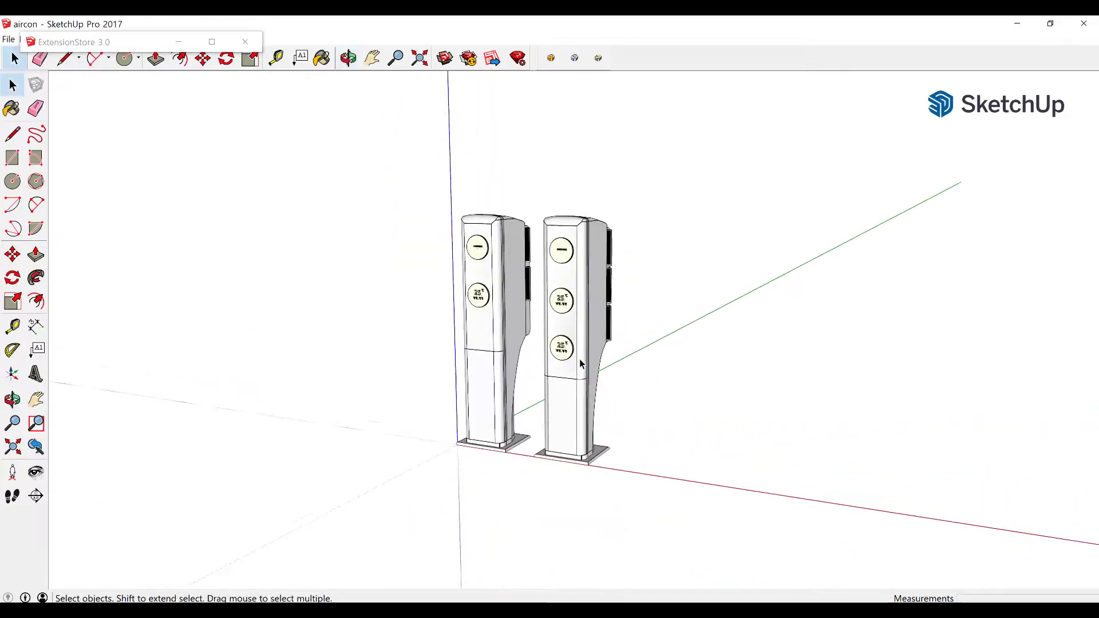
scroll(569, 366, up, 3)
scroll(569, 365, up, 1)
mouse_move(569, 367)
middle_down()
mouse_move(853, 361)
mouse_move(923, 338)
middle_up()
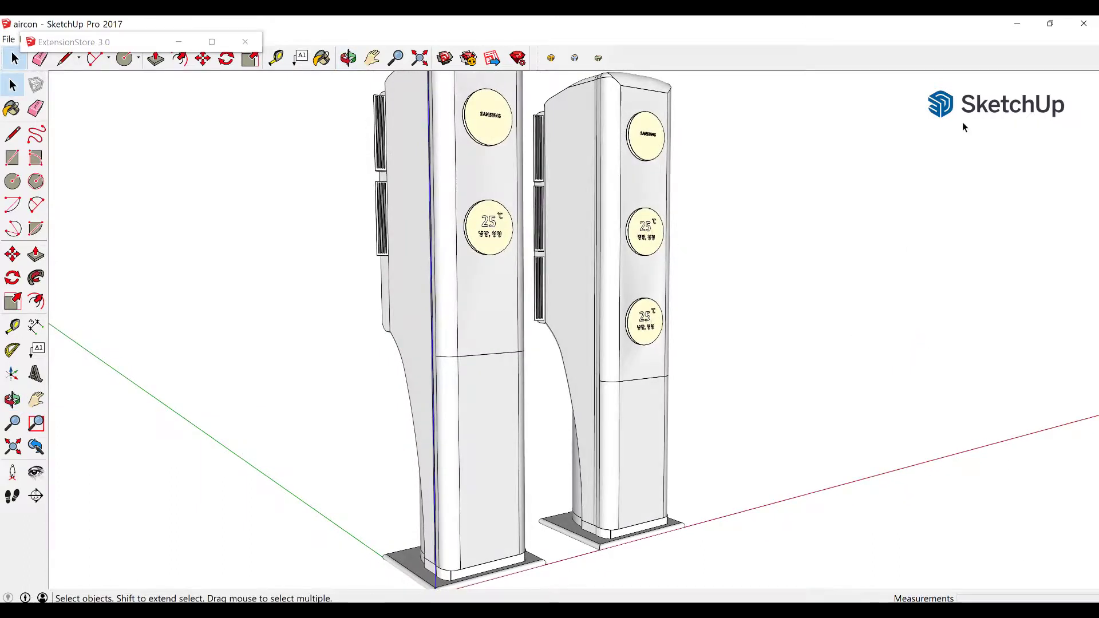
scroll(736, 265, down, 3)
scroll(815, 270, down, 3)
mouse_move(815, 269)
middle_down()
mouse_move(704, 280)
mouse_move(333, 358)
middle_up()
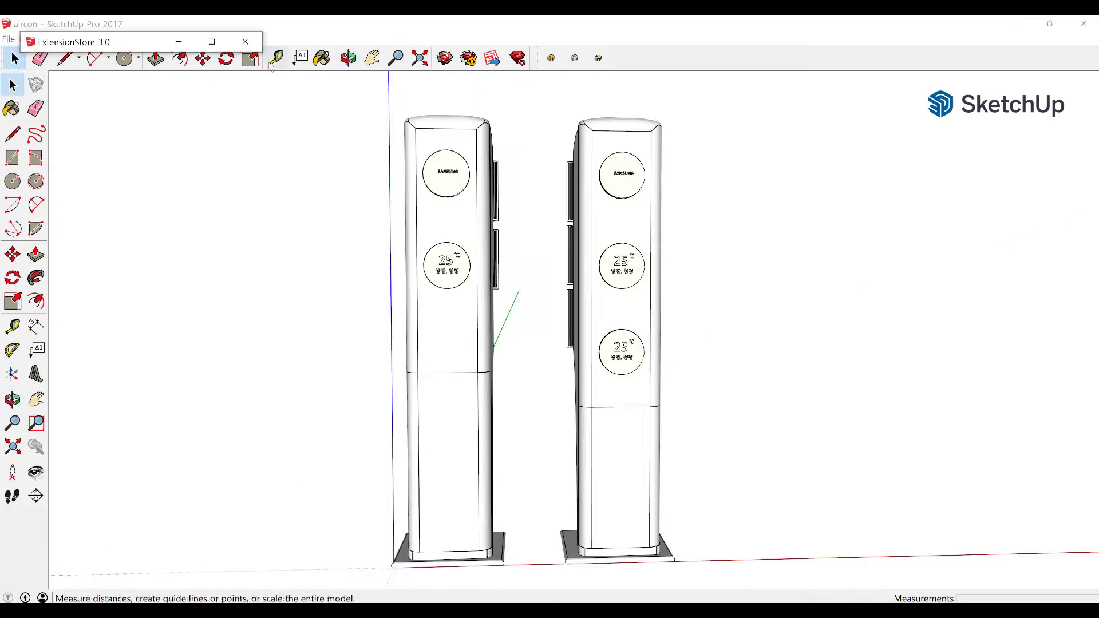
click(245, 42)
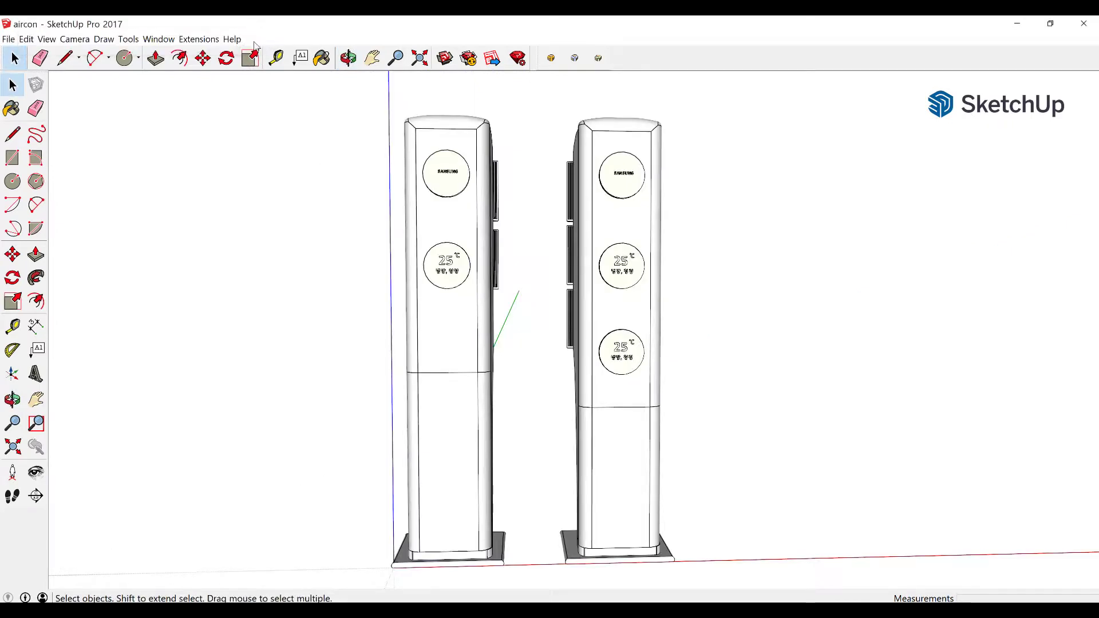
Step: Delete the SketchUp watermark from the current style's Watermark settings
click(159, 40)
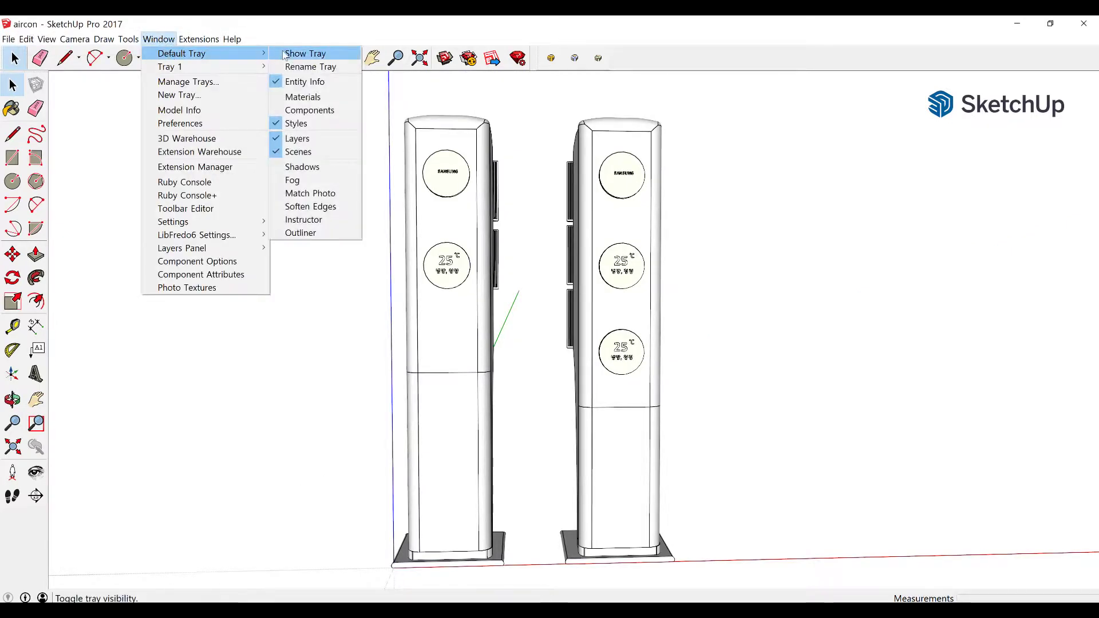
click(286, 54)
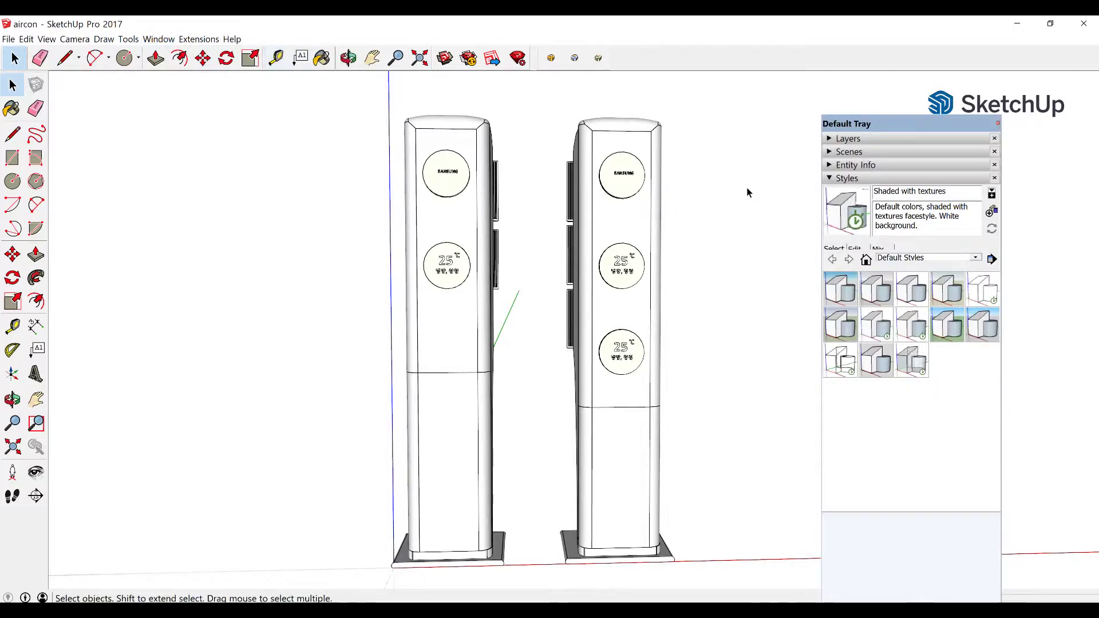
click(855, 248)
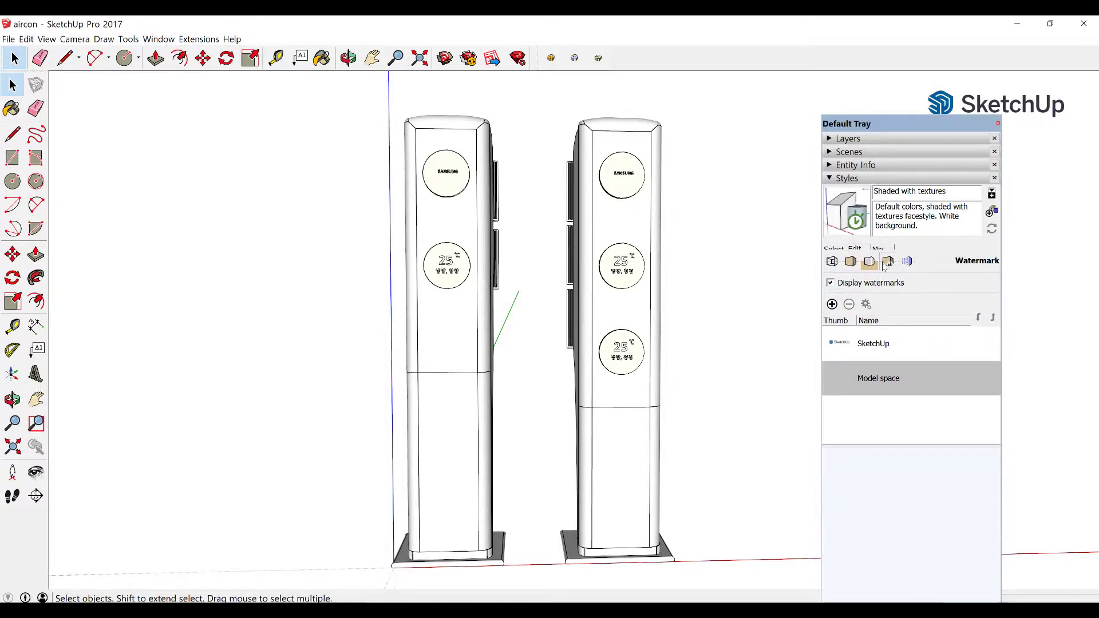
click(832, 262)
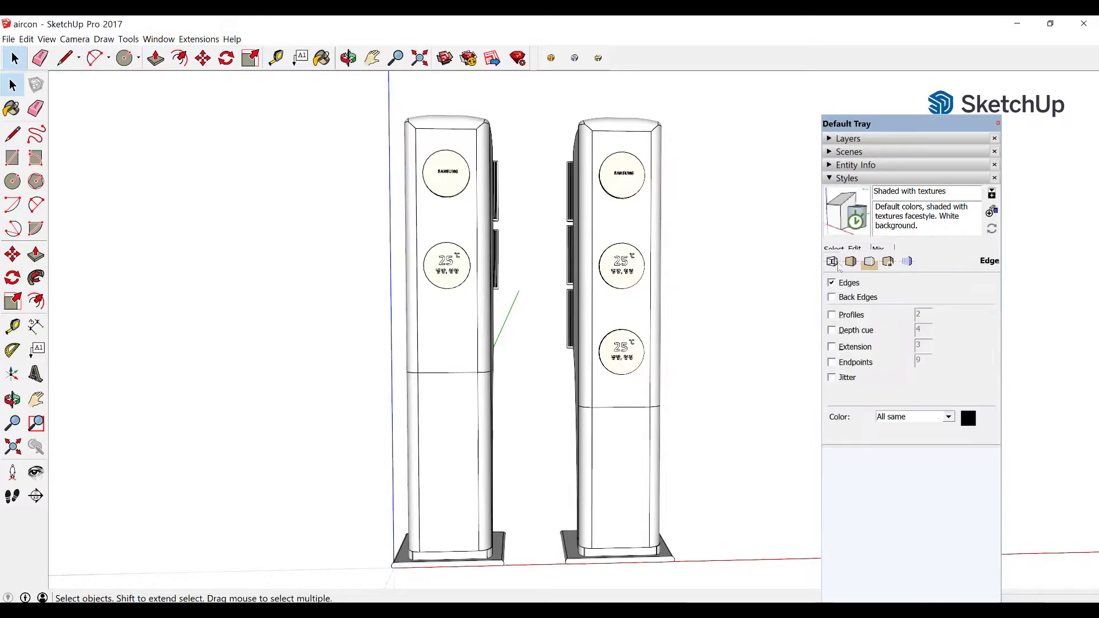
click(888, 262)
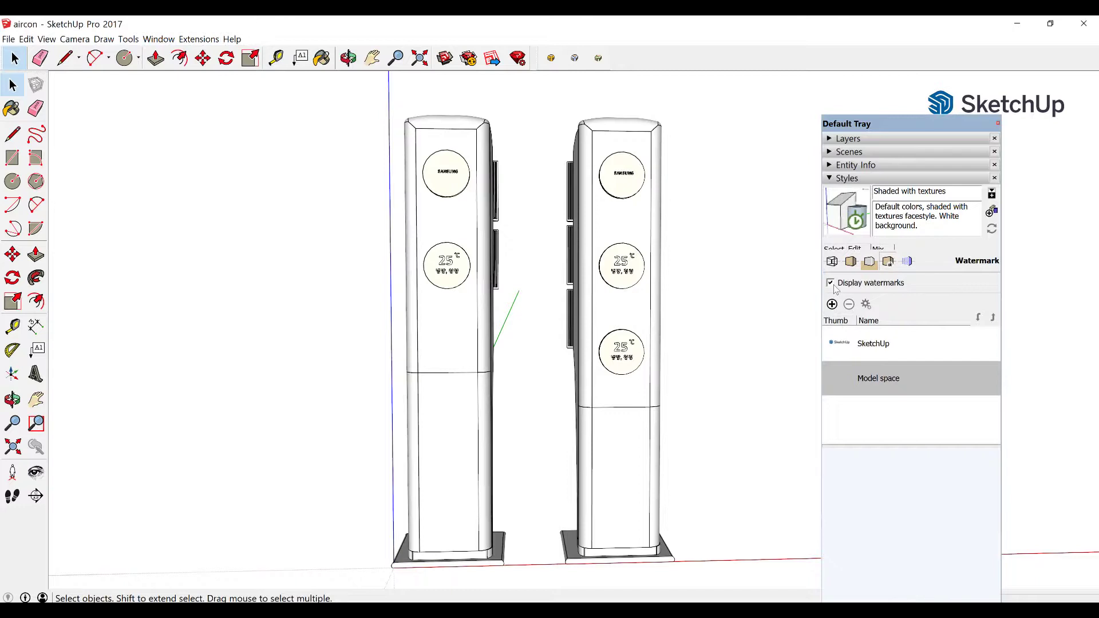
click(849, 351)
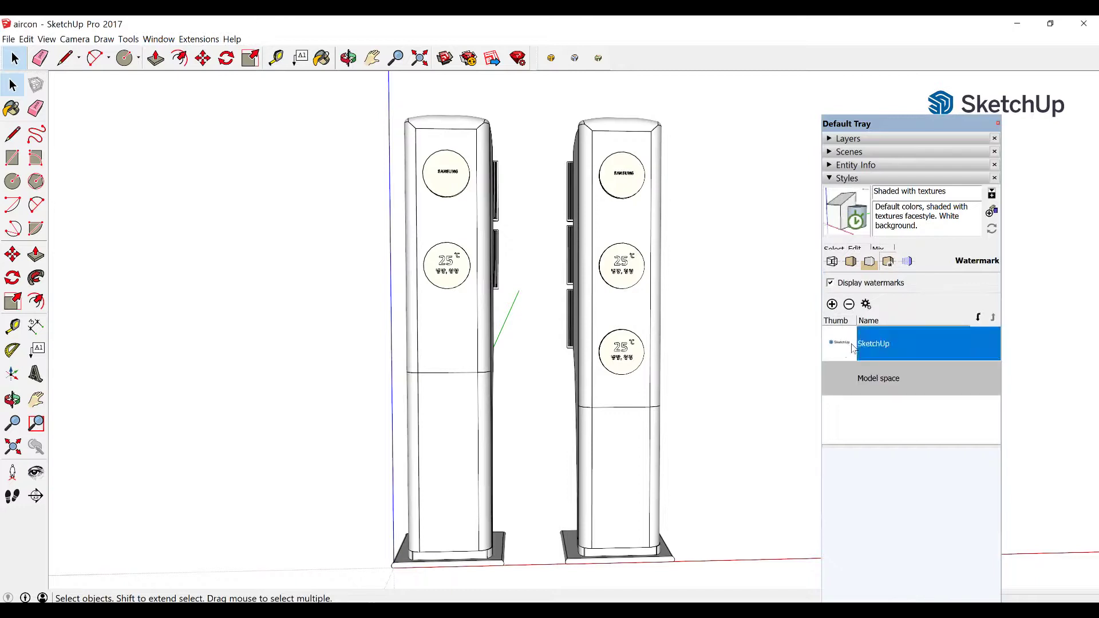
click(851, 305)
click(951, 401)
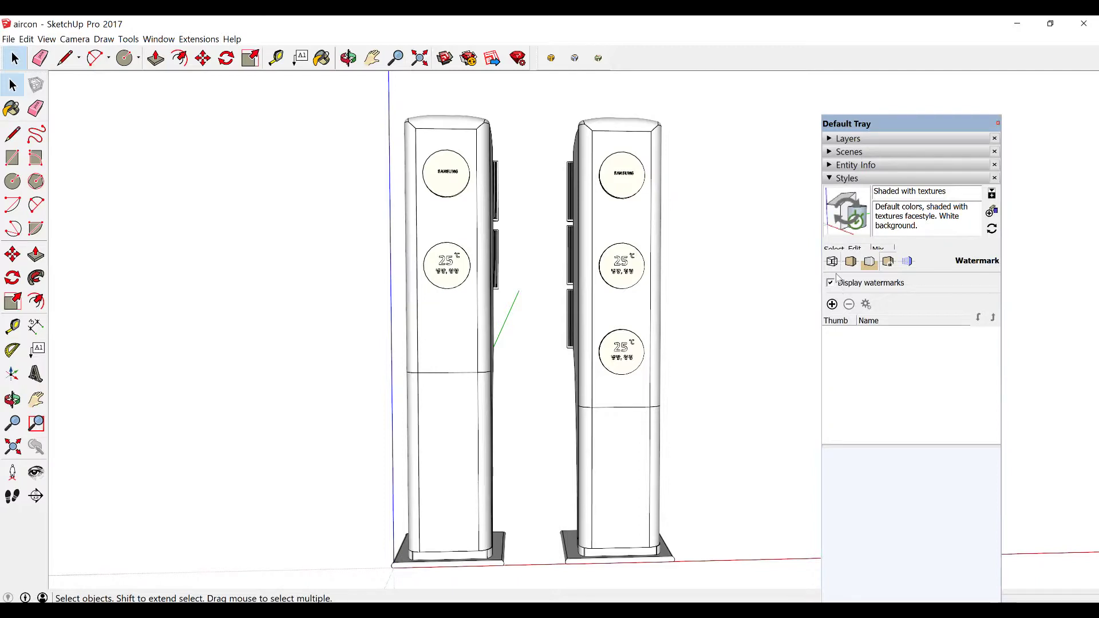
Step: Close the default tray and orbit the view around both units
click(1000, 124)
scroll(991, 167, down, 3)
mouse_move(977, 189)
middle_down()
mouse_move(706, 223)
mouse_move(763, 152)
middle_up()
scroll(713, 227, up, 2)
scroll(716, 229, up, 3)
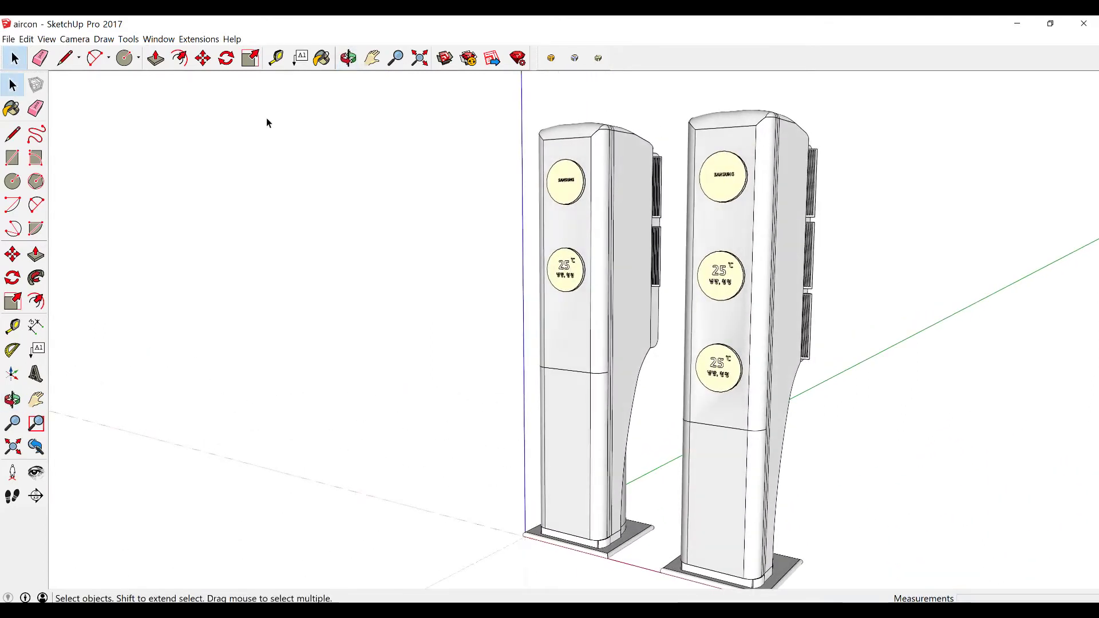
Step: Save as SketchUp Version 2013, overwriting 스텐드에어컨.skp in the 스텐드에어컨 folder
click(8, 39)
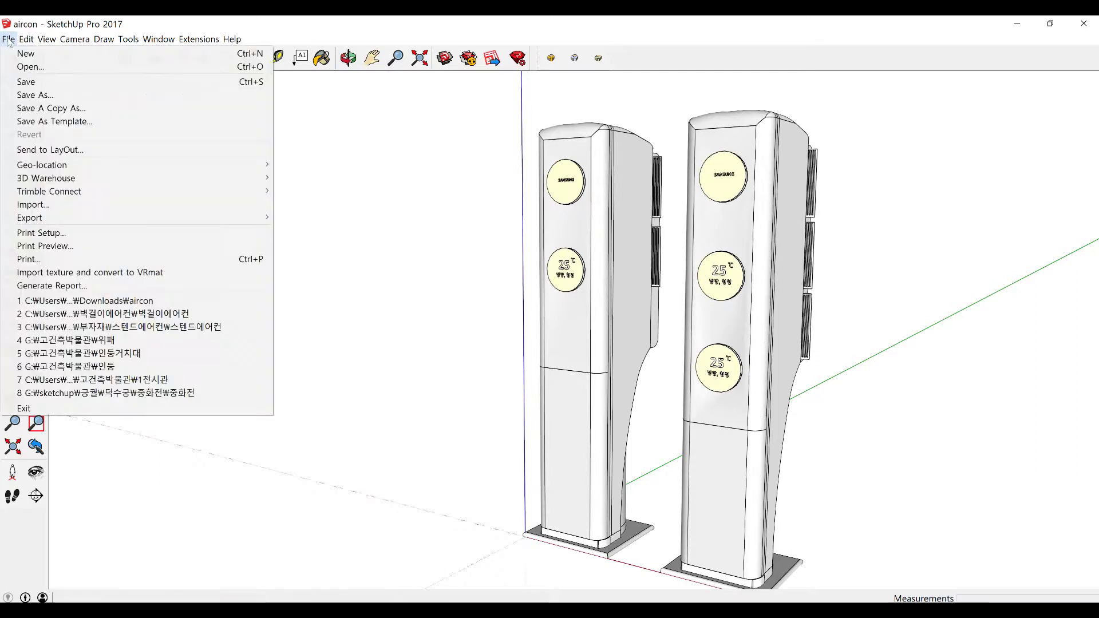
click(50, 105)
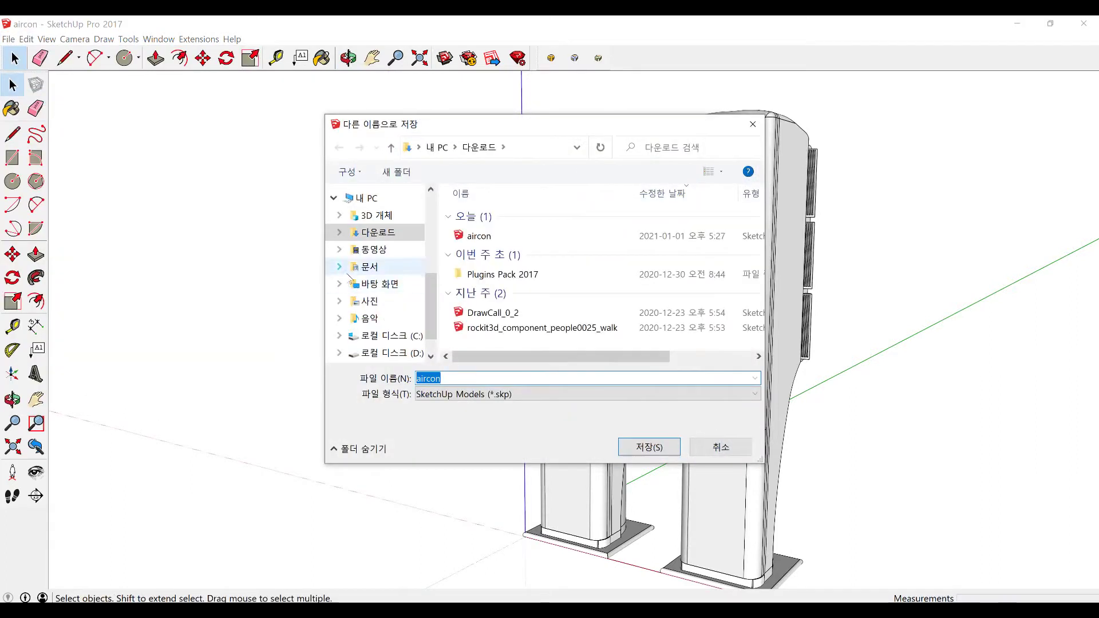
scroll(381, 243, up, 2)
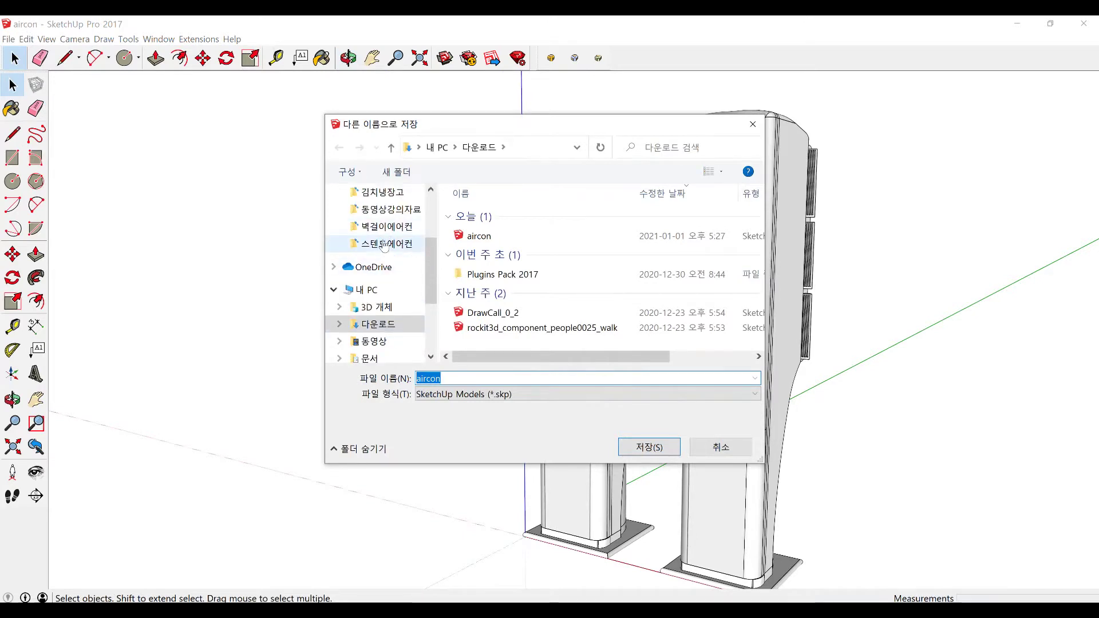
click(384, 245)
click(470, 394)
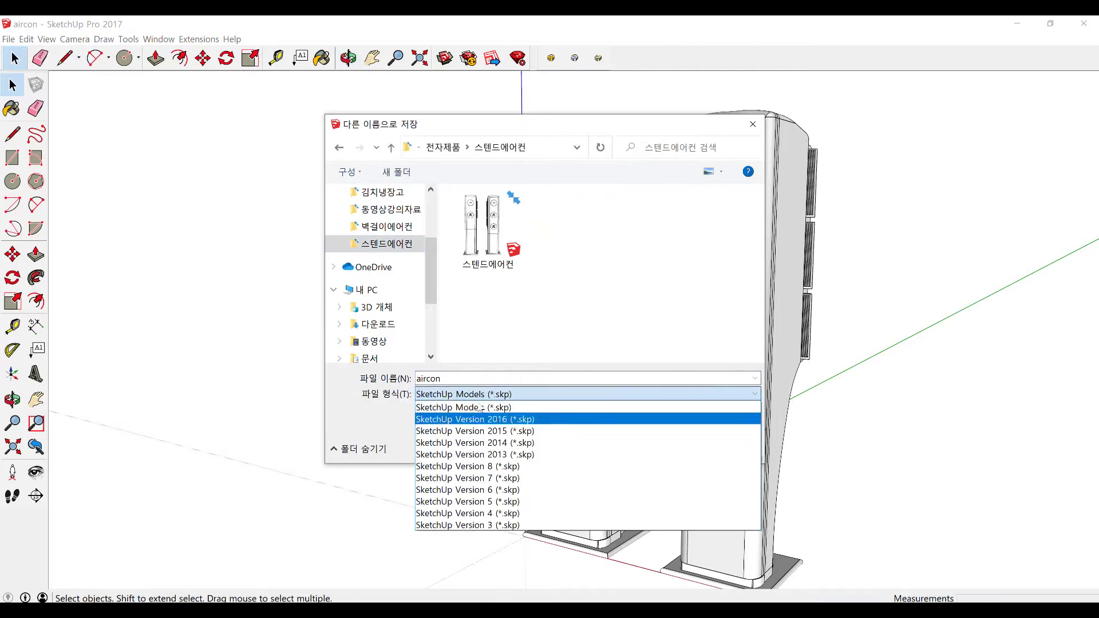
click(523, 456)
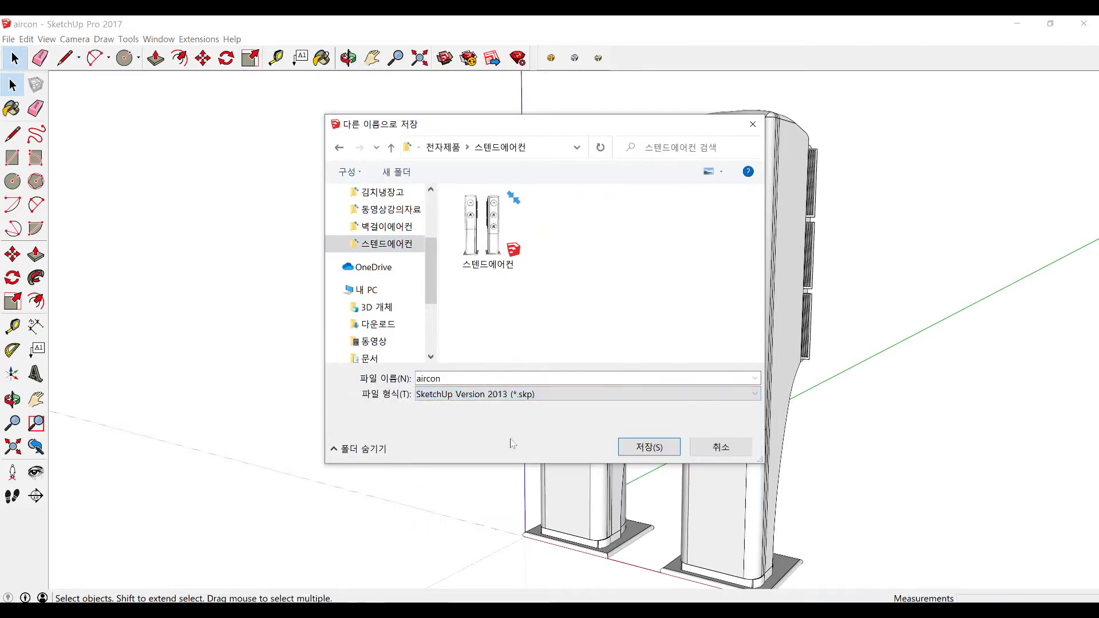
click(506, 261)
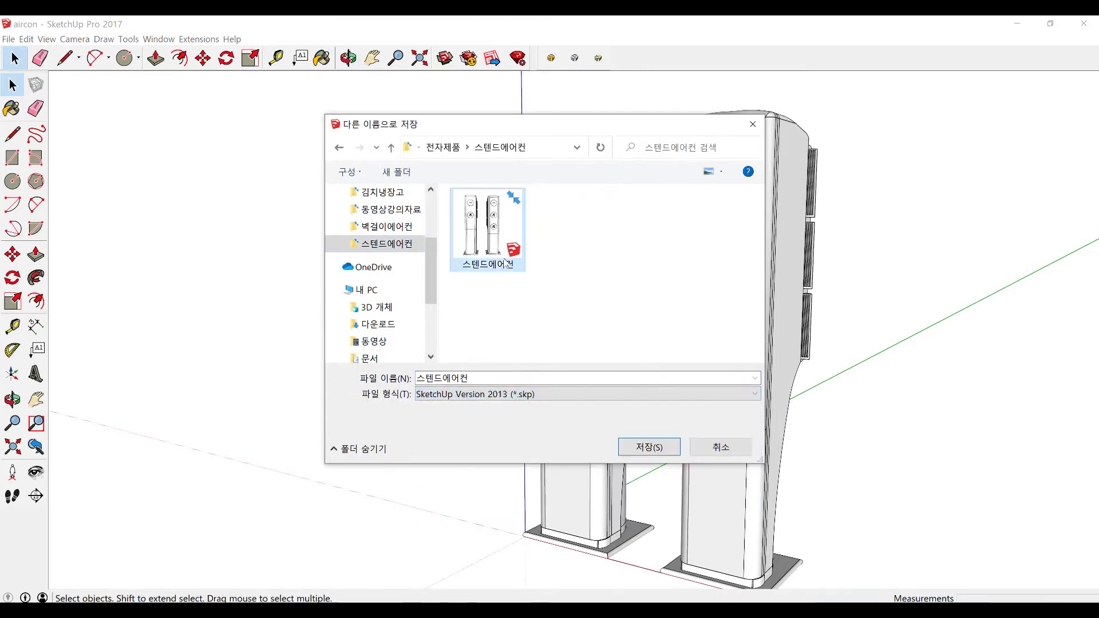
click(649, 448)
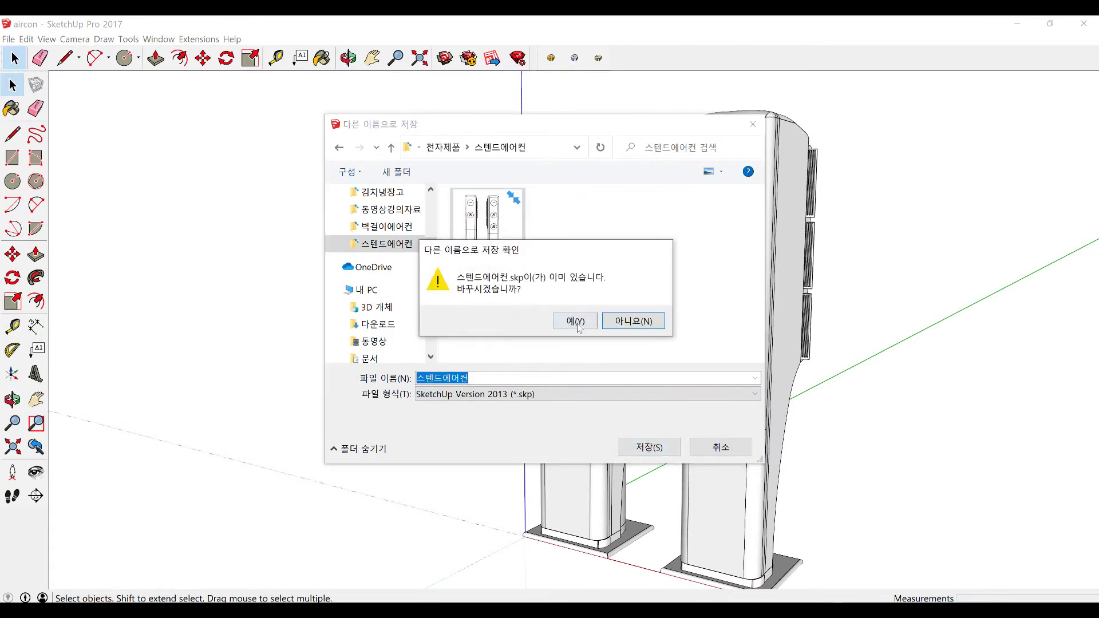
click(575, 321)
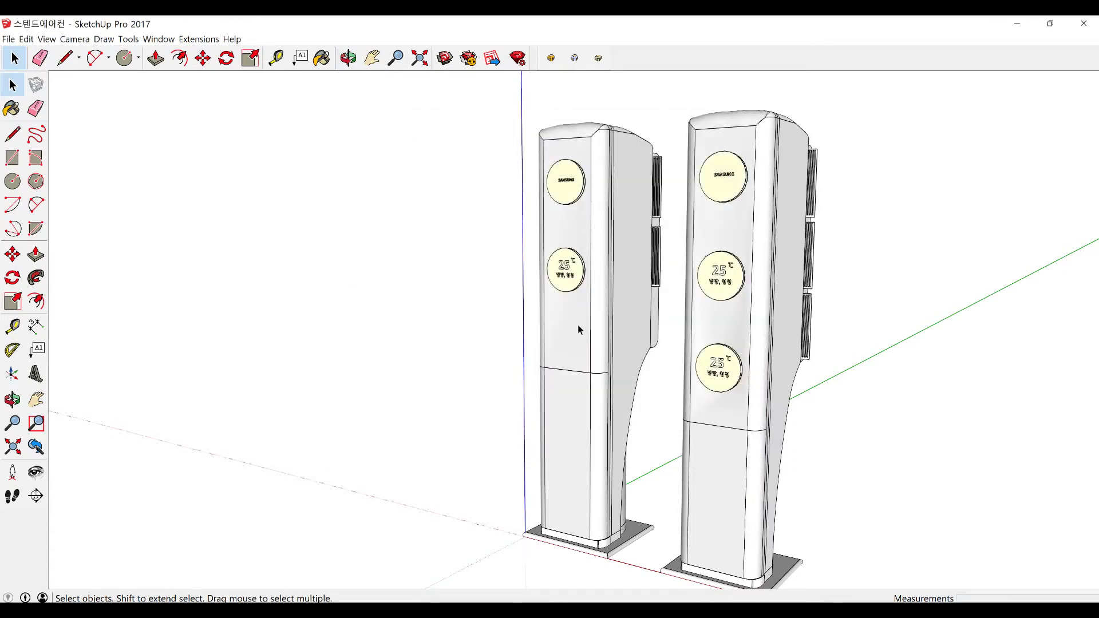